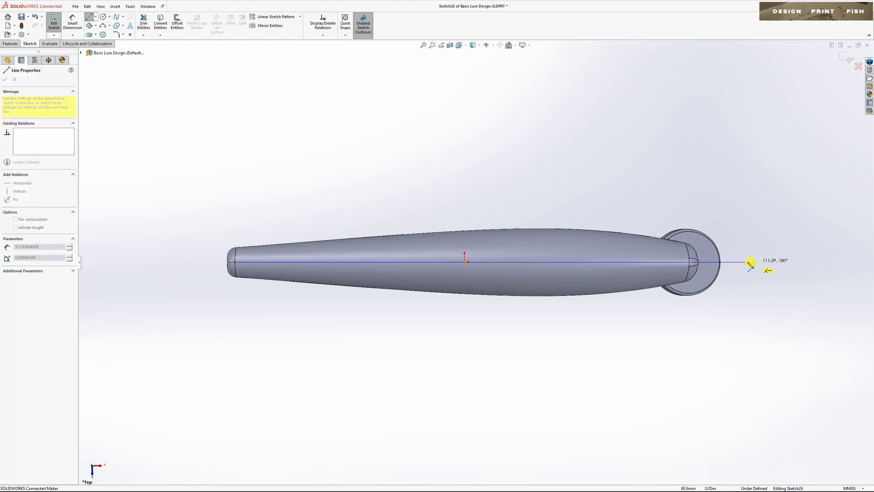
# - Sketch a horizontal line about 105 mm long along the lure's centreline from the tail to just past the bib, and dimension its length as 1.5 mm
pyautogui.click(725, 262)
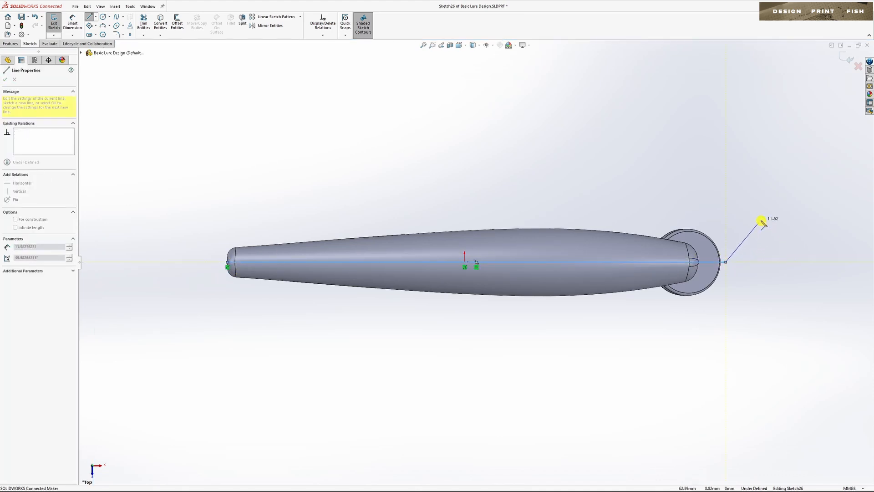
pyautogui.press('Escape')
pyautogui.press('d')
pyautogui.click(569, 262)
pyautogui.click(573, 190)
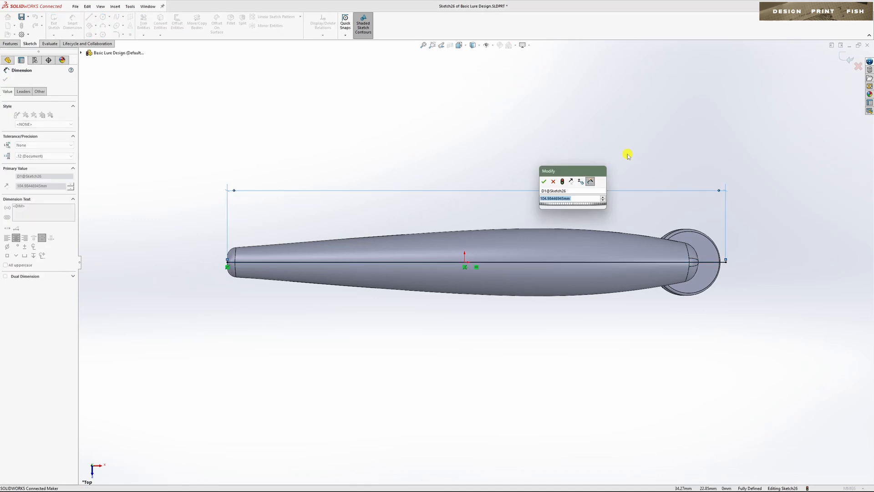
pyautogui.write('1.5')
pyautogui.press('Return')
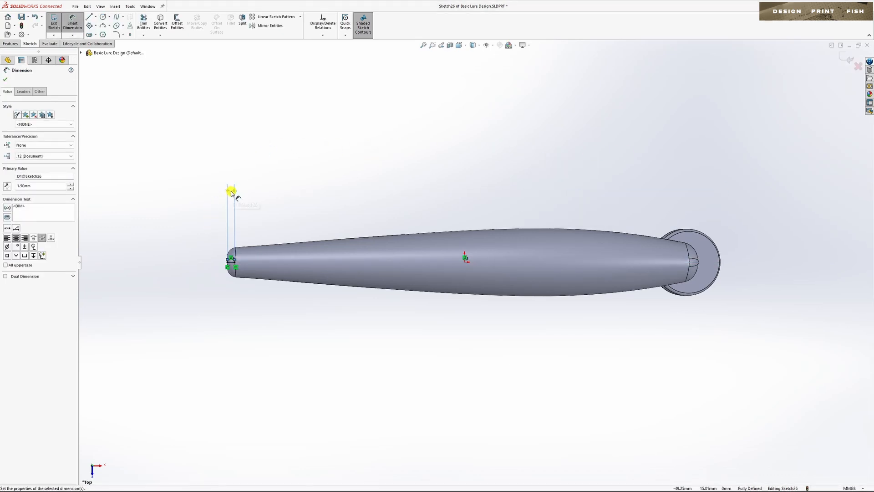
# - Set the centreline's length dimension to 105 mm and exit the sketch
pyautogui.doubleClick(231, 192)
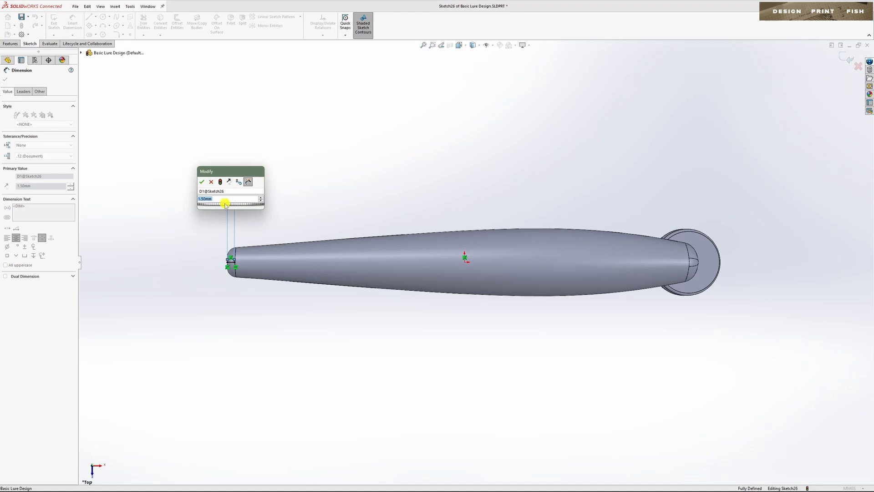
pyautogui.write('1')
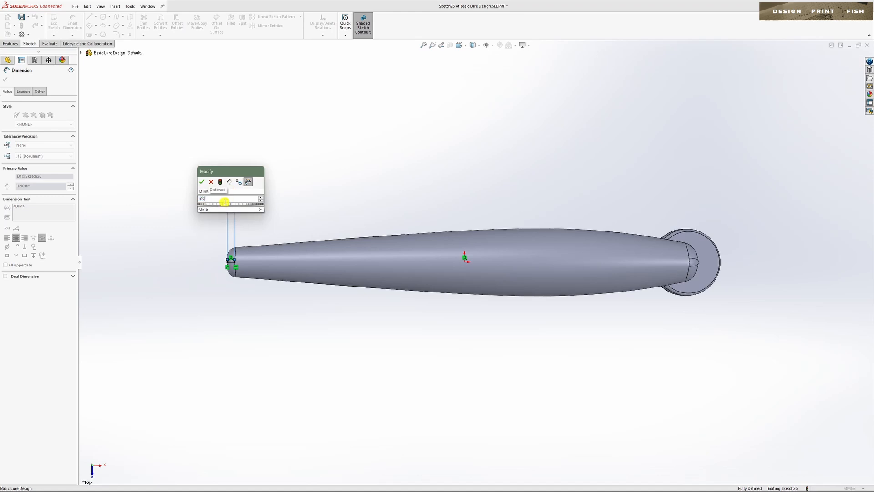
pyautogui.write('05')
pyautogui.press('Return')
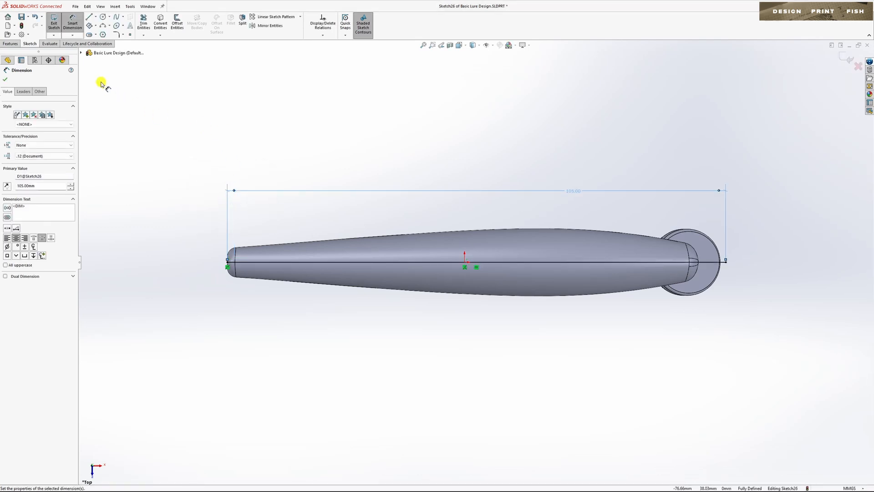
pyautogui.click(7, 80)
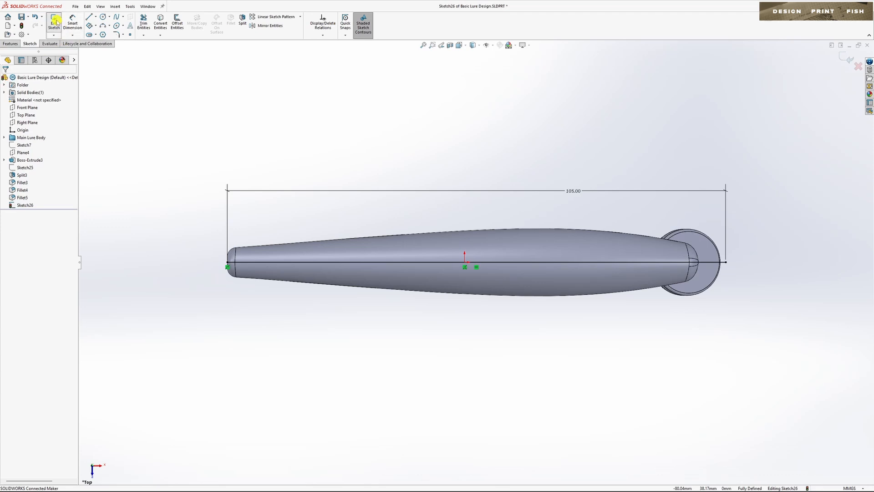
pyautogui.click(54, 22)
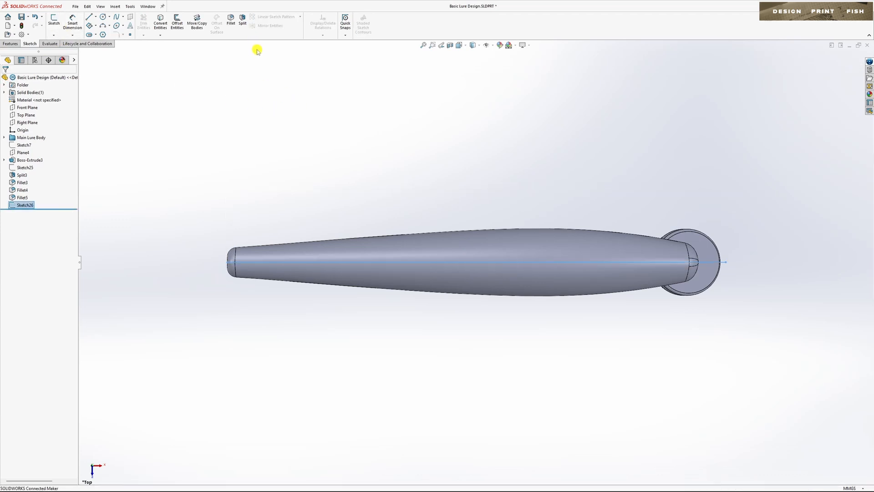
# - Split the lure lengthwise with the centreline sketch, consuming the upper half as seen from the top, and hide that sketch
pyautogui.click(242, 19)
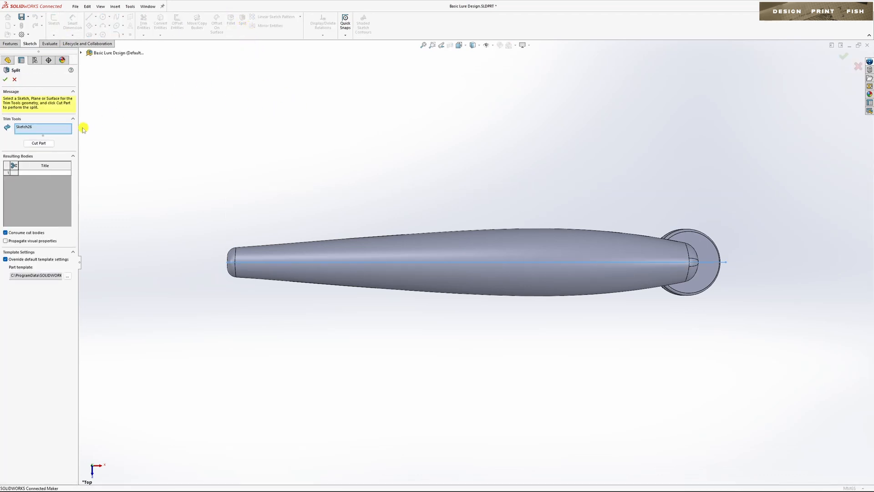
pyautogui.click(38, 143)
pyautogui.click(410, 239)
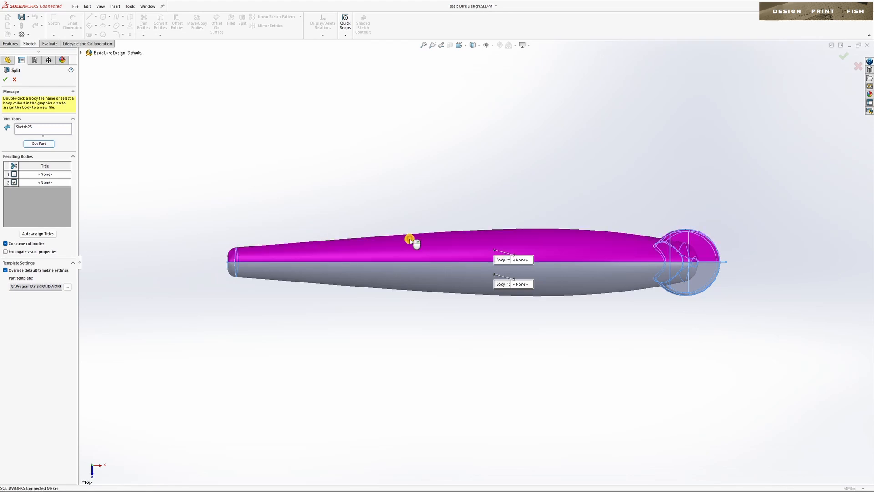
pyautogui.click(7, 80)
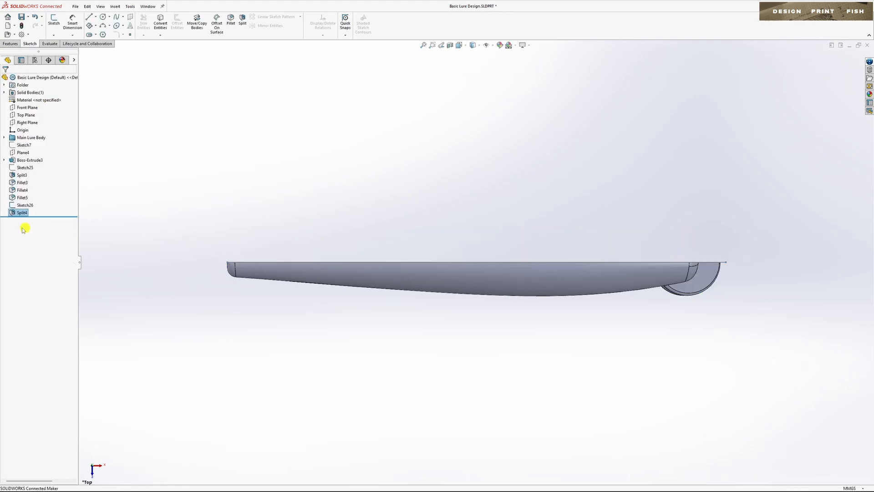
pyautogui.rightClick(24, 205)
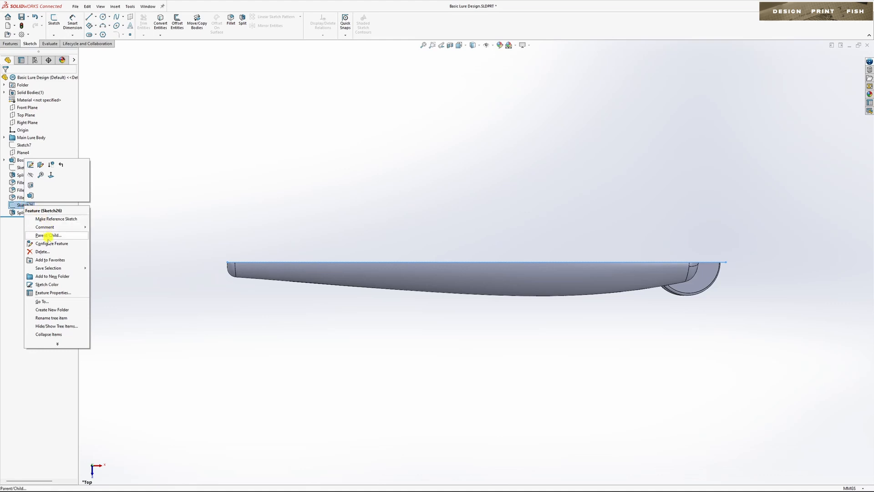
pyautogui.click(30, 175)
# - Edit the bib extrusion Boss-Extrude3 so its end condition is Mid Plane
pyautogui.moveTo(287, 218); pyautogui.dragTo(282, 196, button='middle')
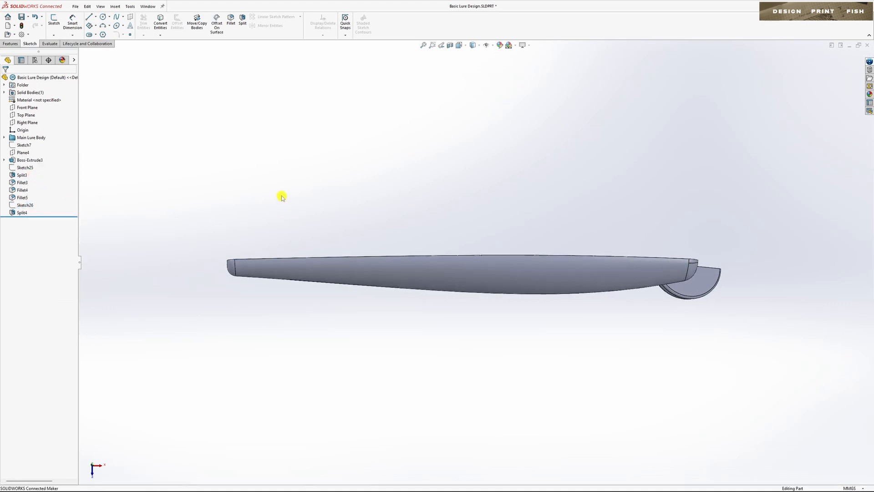
pyautogui.moveTo(276, 159); pyautogui.dragTo(381, 158, button='right')
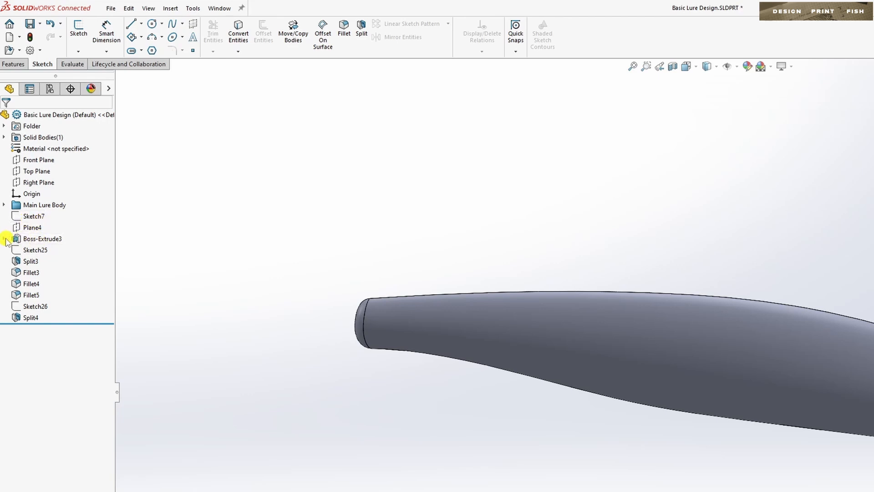
pyautogui.rightClick(43, 240)
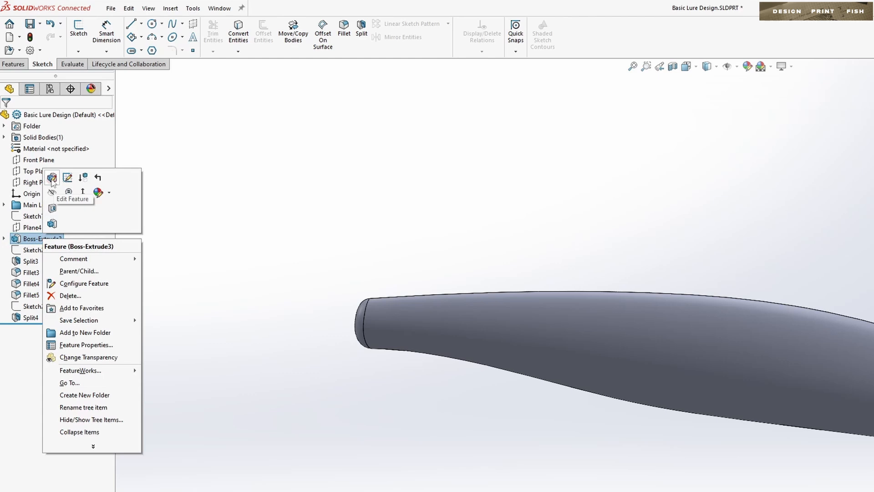
pyautogui.click(52, 179)
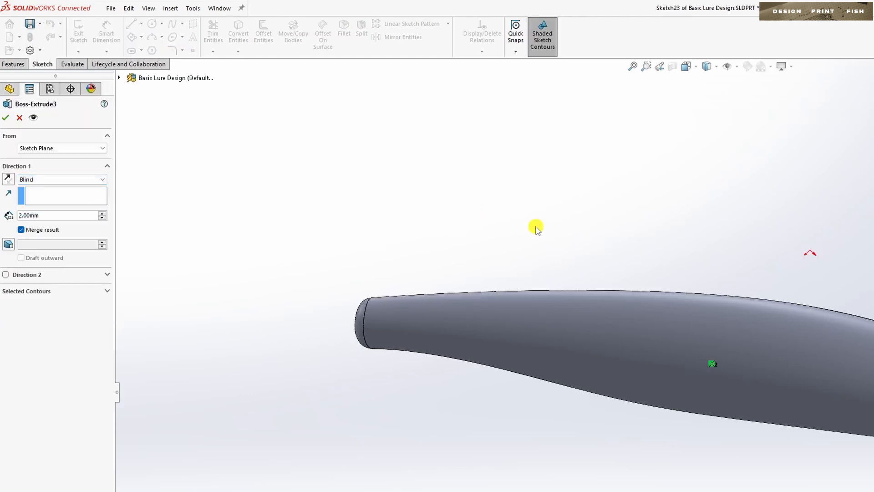
pyautogui.click(70, 179)
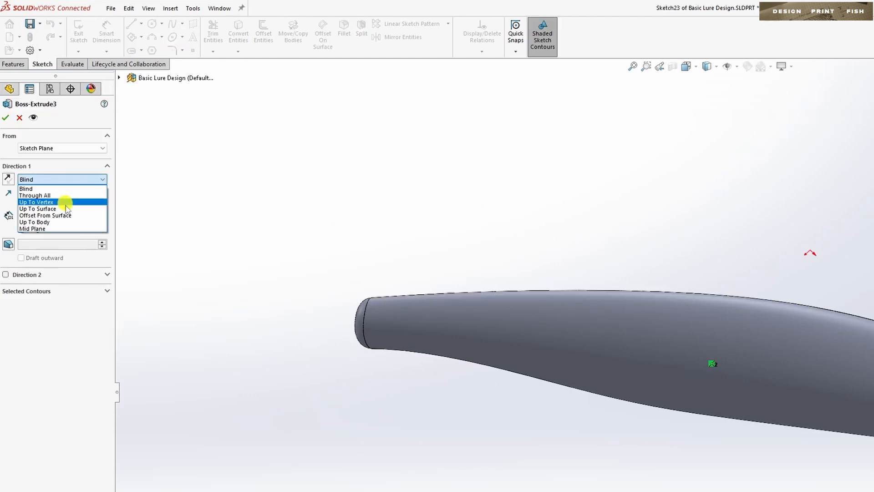
pyautogui.click(68, 229)
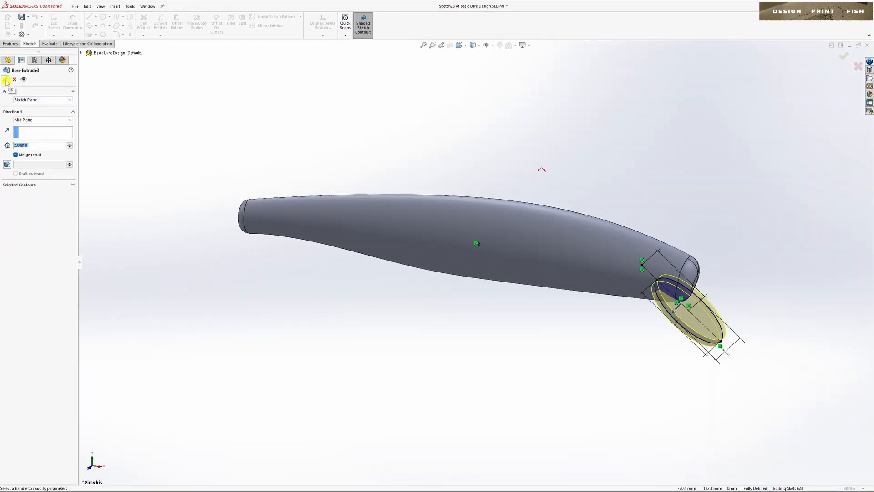
pyautogui.click(6, 81)
# - Group the features from Sketch7 through Fillet5 into a new folder named Bib Build
pyautogui.moveTo(353, 158); pyautogui.dragTo(445, 160, button='middle')
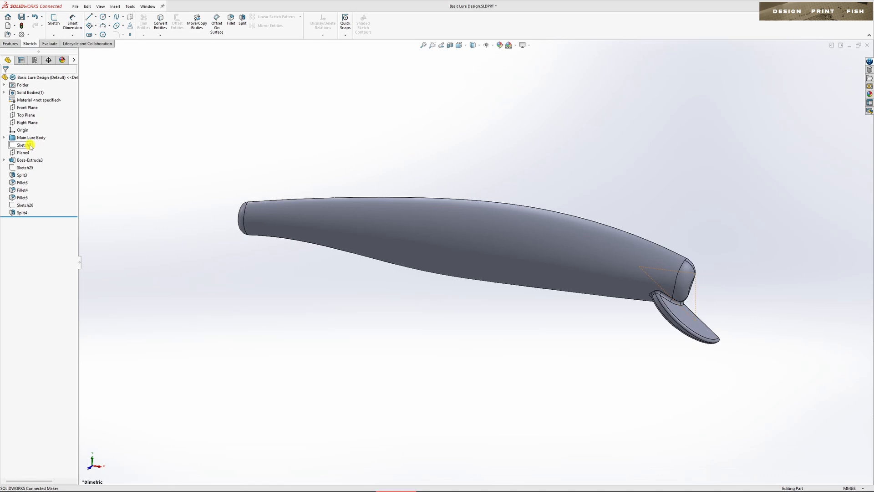
pyautogui.rightClick(48, 170)
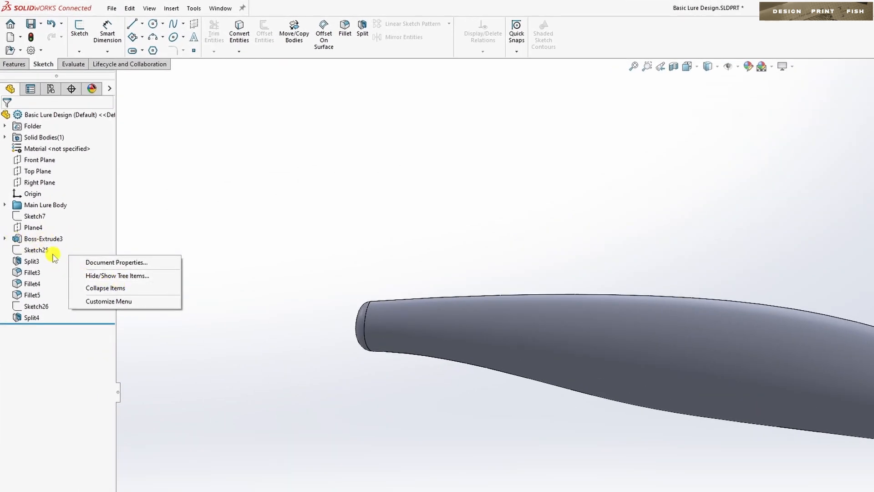
pyautogui.click(254, 289)
pyautogui.click(41, 218)
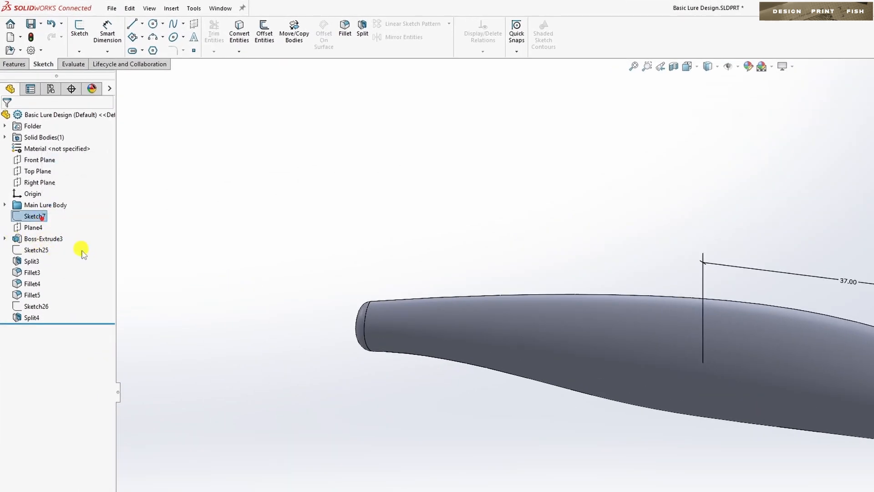
pyautogui.keyDown('shift'); pyautogui.click(34, 295); pyautogui.keyUp('shift')
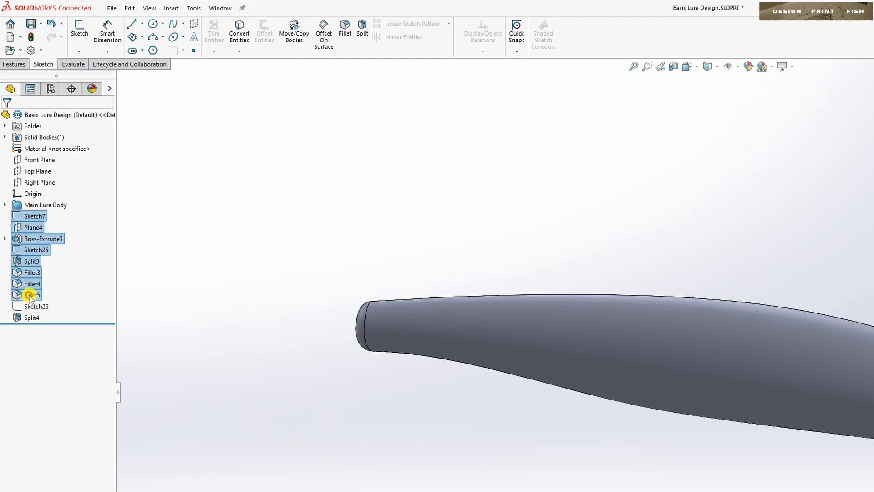
pyautogui.rightClick(22, 271)
pyautogui.click(69, 348)
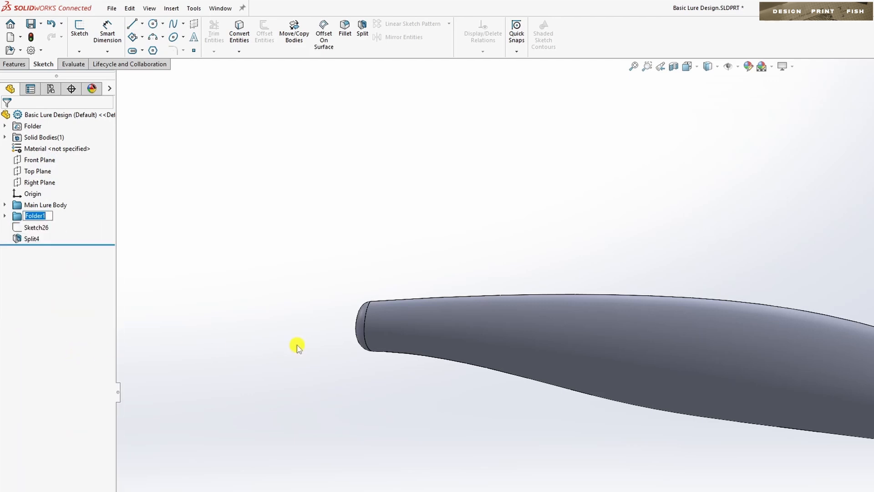
pyautogui.write('Bib Build')
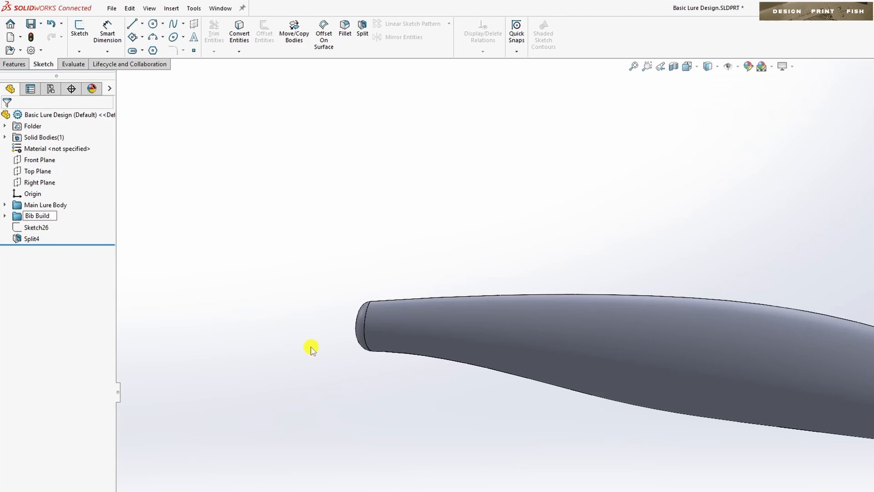
pyautogui.press('Return')
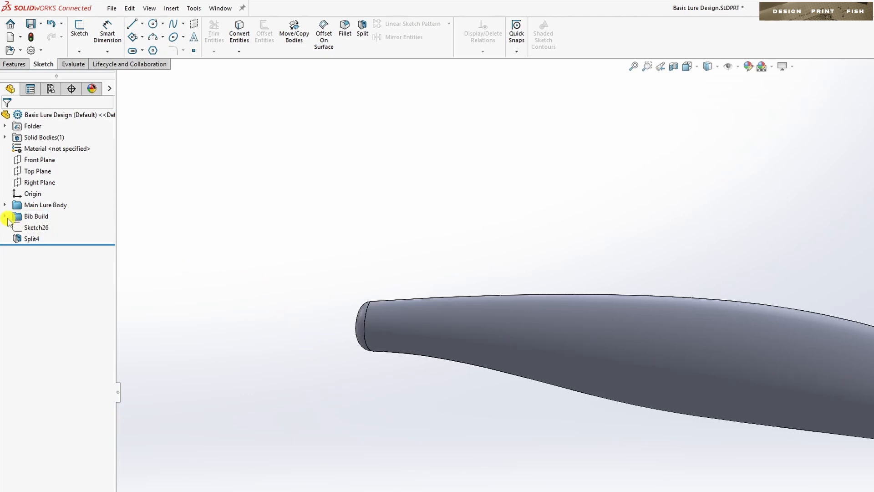
# - In the Bib Build folder, rename Sketch7 as Reference Sketch and Plane4 as Bib Plane
pyautogui.click(5, 216)
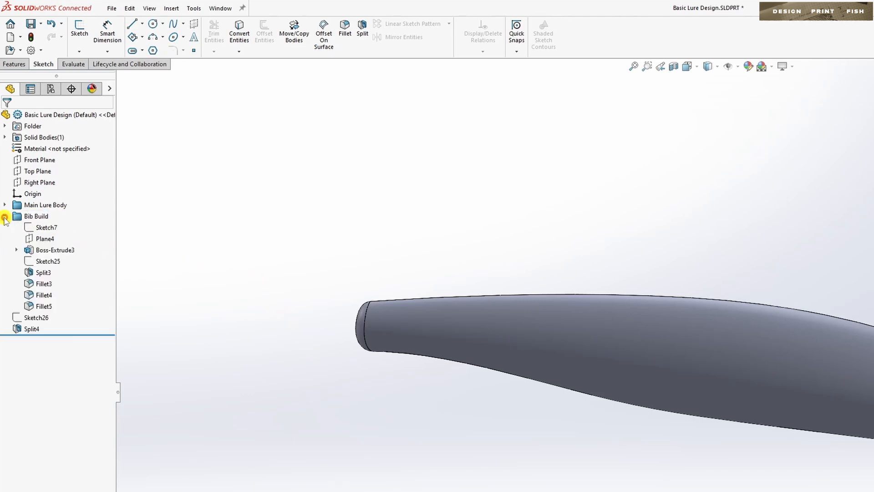
pyautogui.rightClick(42, 231)
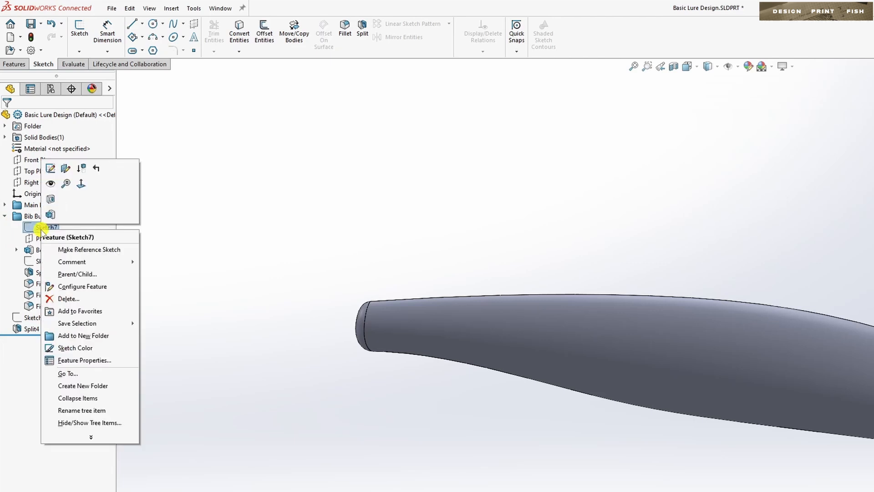
pyautogui.click(77, 410)
pyautogui.write('Reference Sketch')
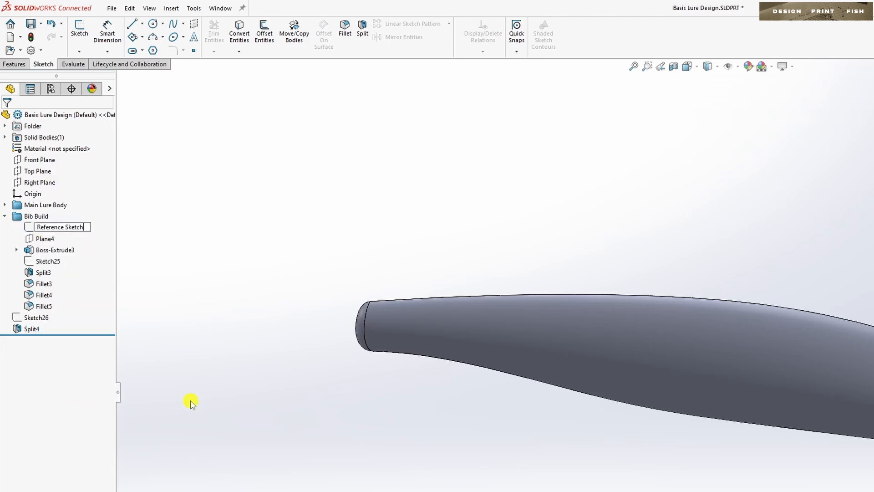
pyautogui.rightClick(48, 238)
pyautogui.click(119, 423)
pyautogui.write('Bib Plane')
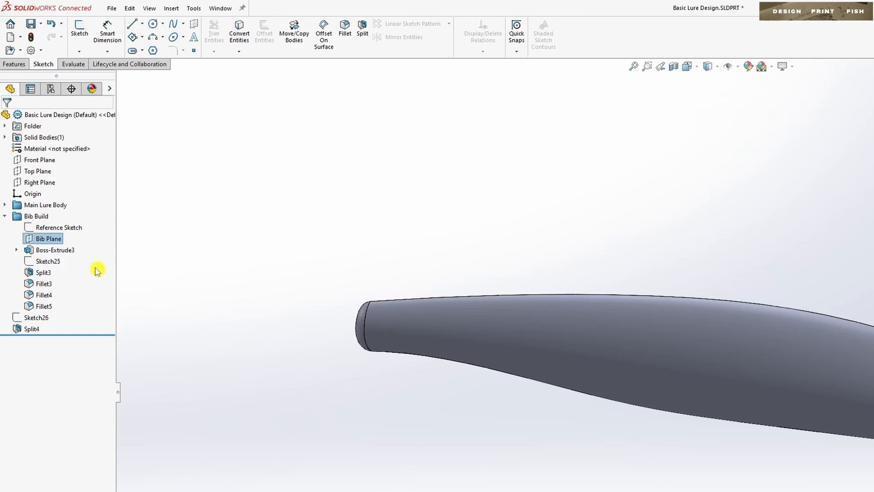
# - Rename Boss-Extrude3 as Bib and Sketch25 as Split Bib Line
pyautogui.rightClick(55, 251)
pyautogui.click(87, 433)
pyautogui.write('Bib')
pyautogui.rightClick(45, 261)
pyautogui.click(73, 444)
pyautogui.write('Spli')
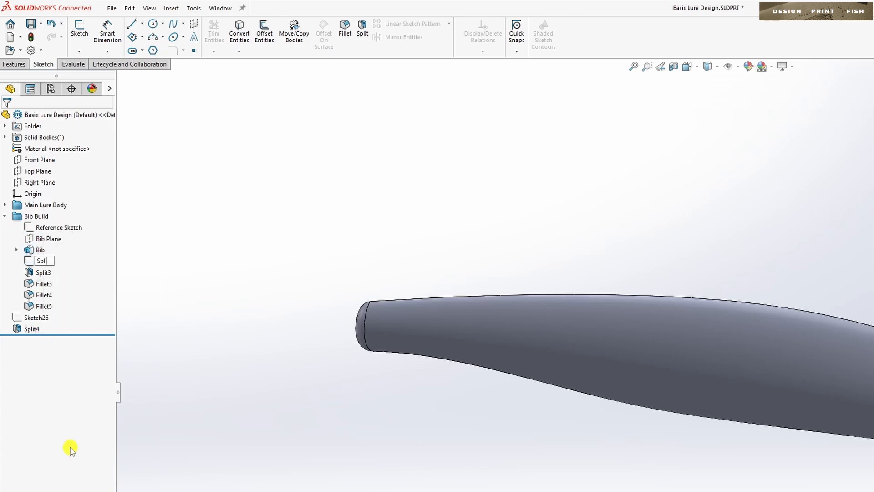
pyautogui.write('t Bib Line')
# - Rename Split3 as Split Bib and open the name of Fillet3 for editing
pyautogui.rightClick(61, 263)
pyautogui.click(100, 442)
pyautogui.rightClick(43, 273)
pyautogui.click(69, 452)
pyautogui.write('Split Bib')
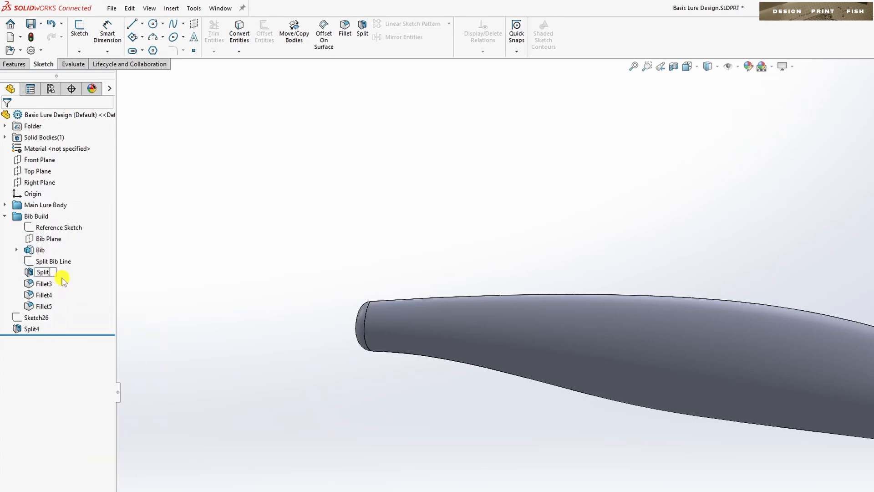
pyautogui.rightClick(45, 285)
pyautogui.click(86, 478)
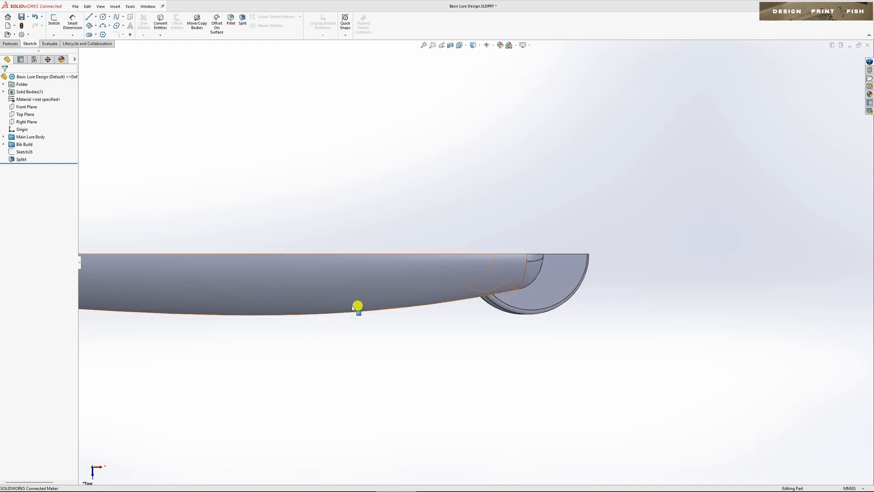
# - On the Top Plane, sketch a closed four-sided centerline outline from the bib tip, about 20 mm along the split edge and 4.3 mm at the tip
pyautogui.click(25, 115)
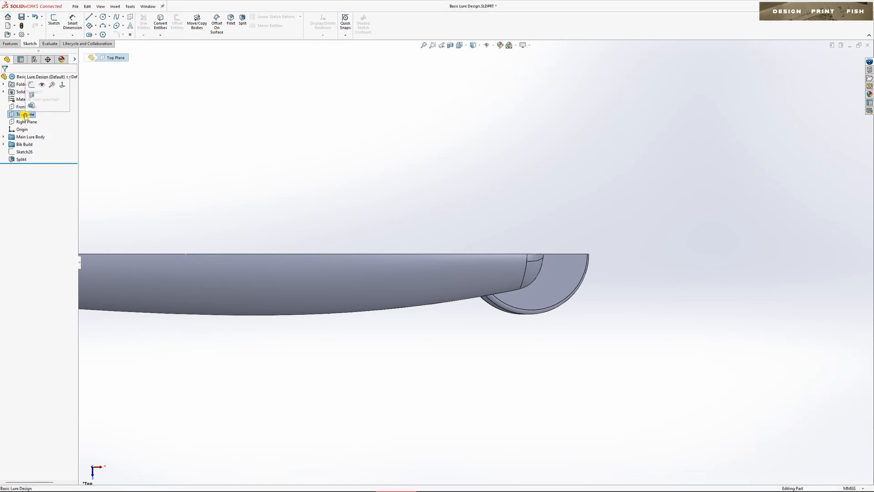
pyautogui.click(31, 85)
pyautogui.scroll(-4, 672, 276)
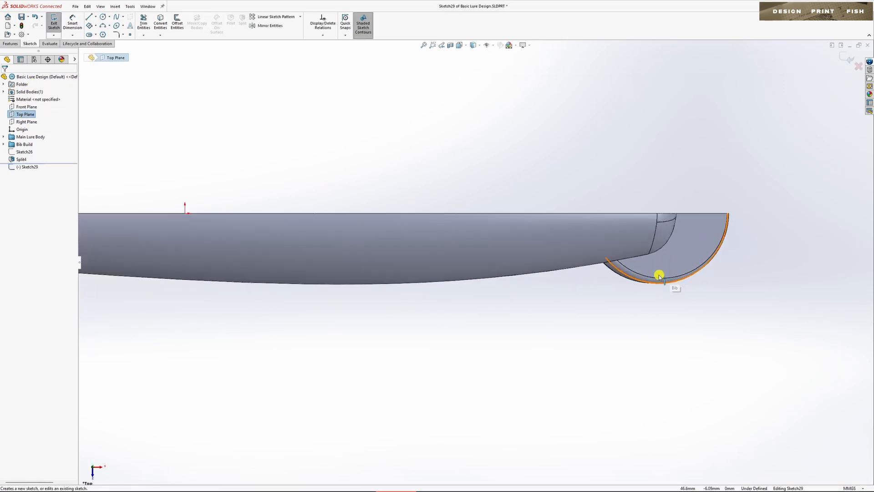
pyautogui.press('s')
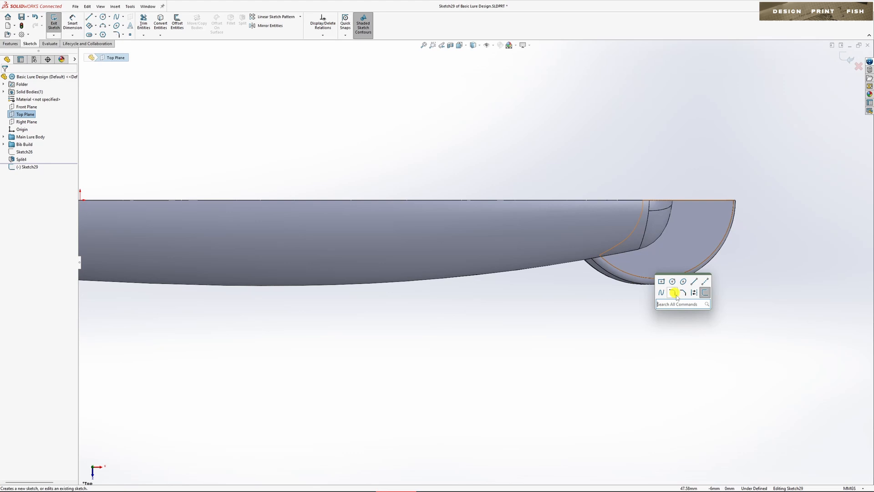
pyautogui.click(706, 281)
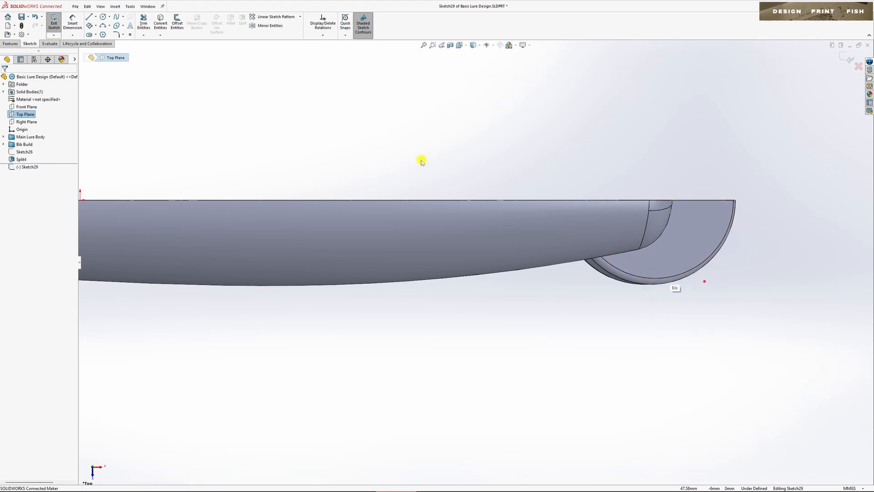
pyautogui.click(494, 200)
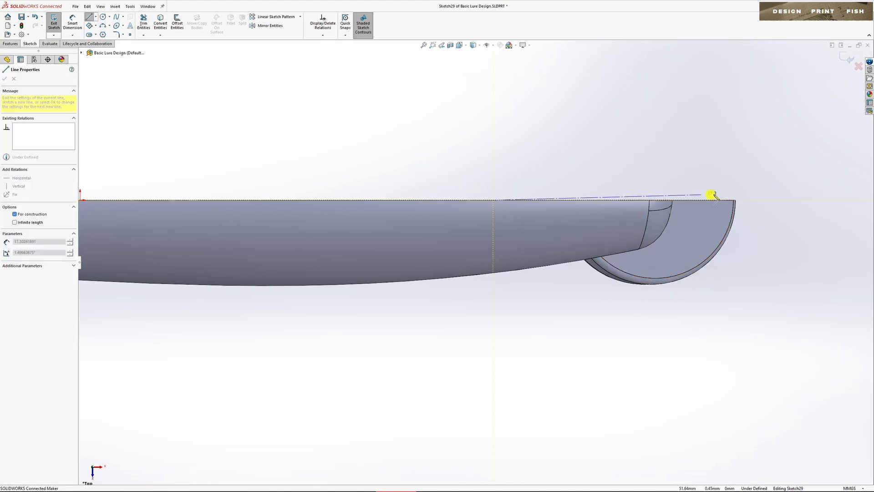
pyautogui.click(736, 200)
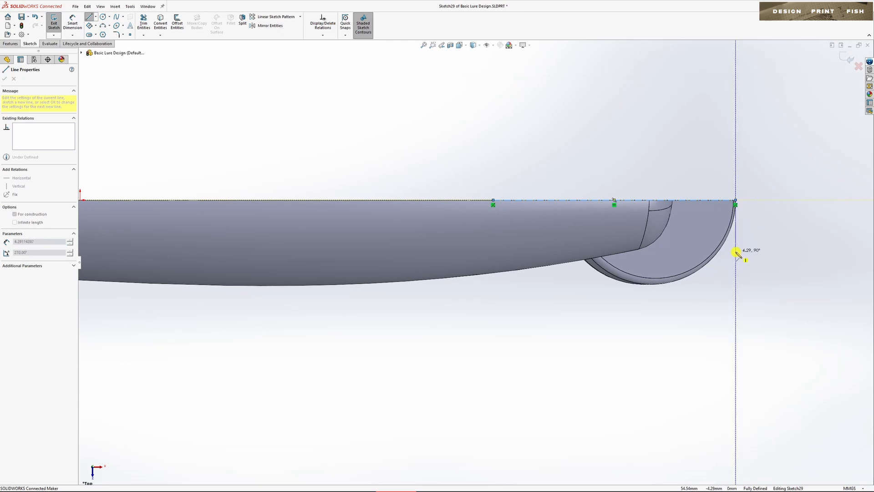
pyautogui.click(736, 252)
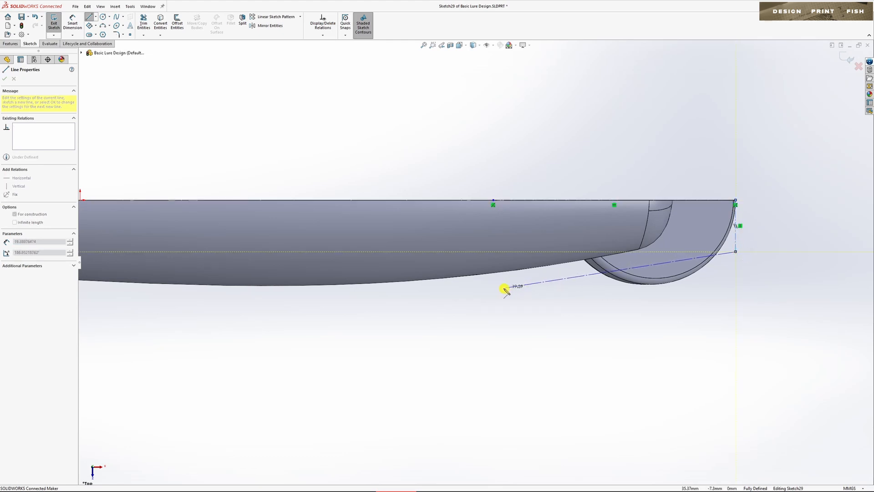
pyautogui.click(493, 290)
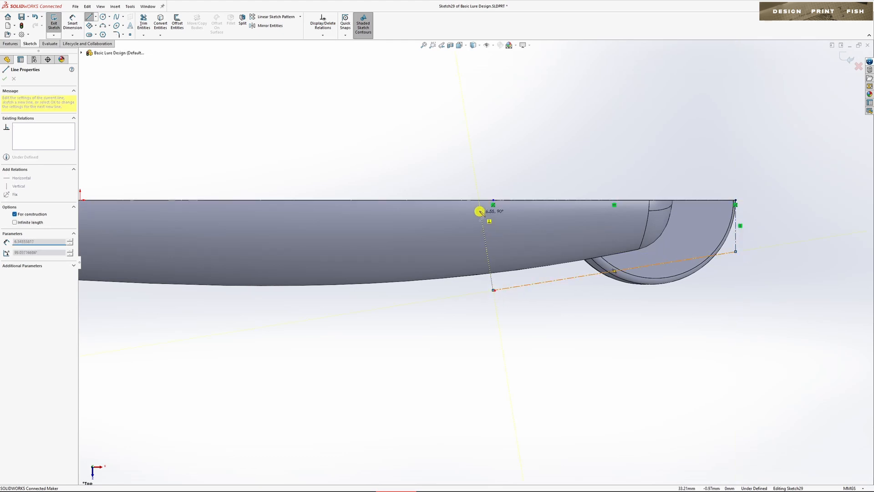
pyautogui.click(494, 201)
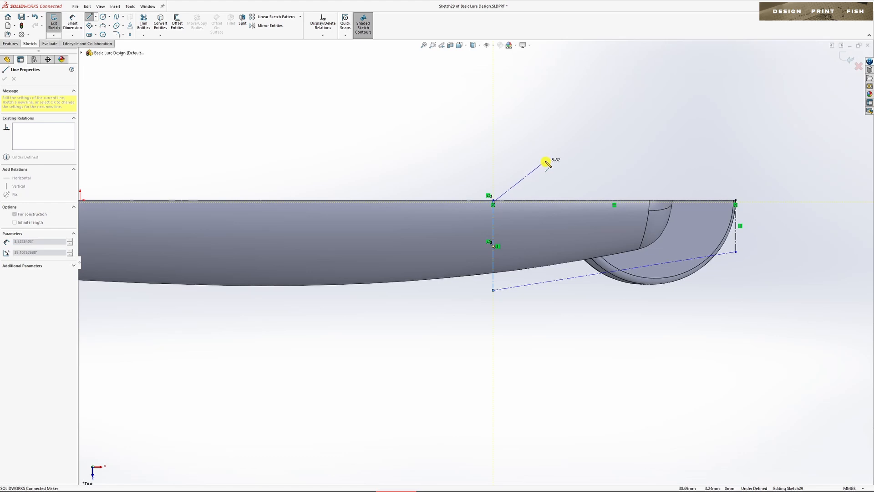
pyautogui.press('Escape')
pyautogui.press('Escape')
# - Dimension the angle between the centerline on the split edge and the sloping centerline as 10 degrees
pyautogui.press('d')
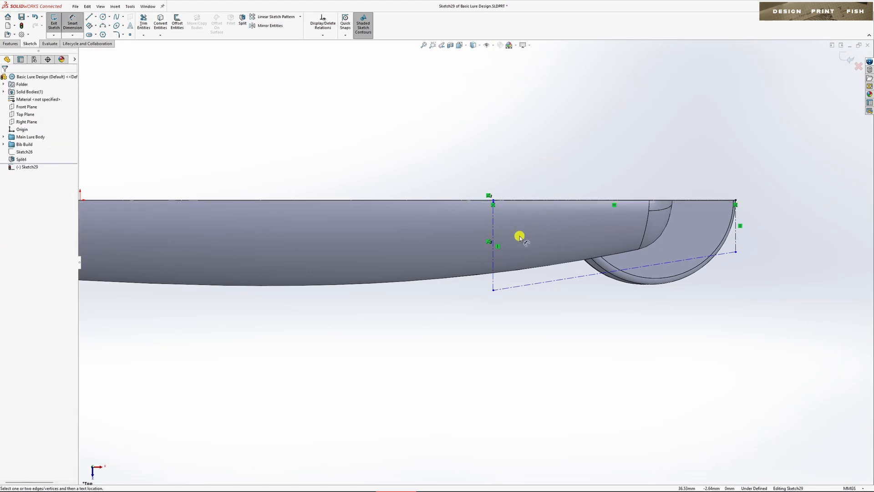
pyautogui.click(554, 202)
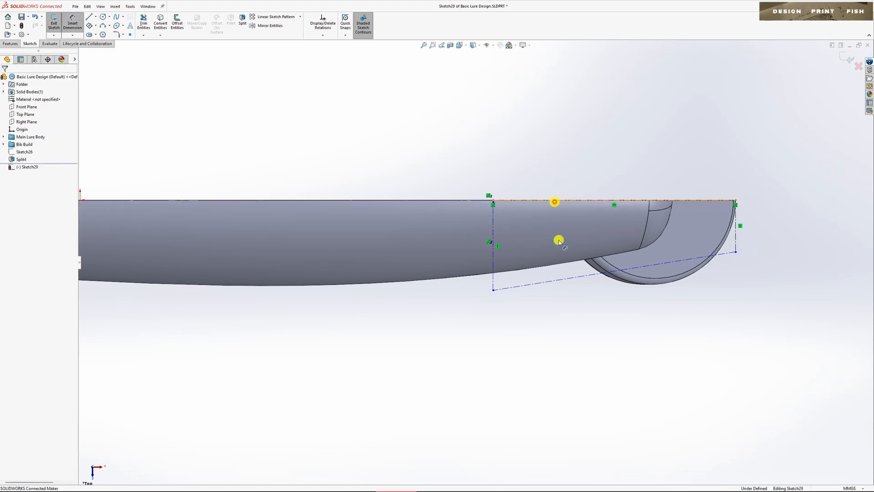
pyautogui.click(576, 277)
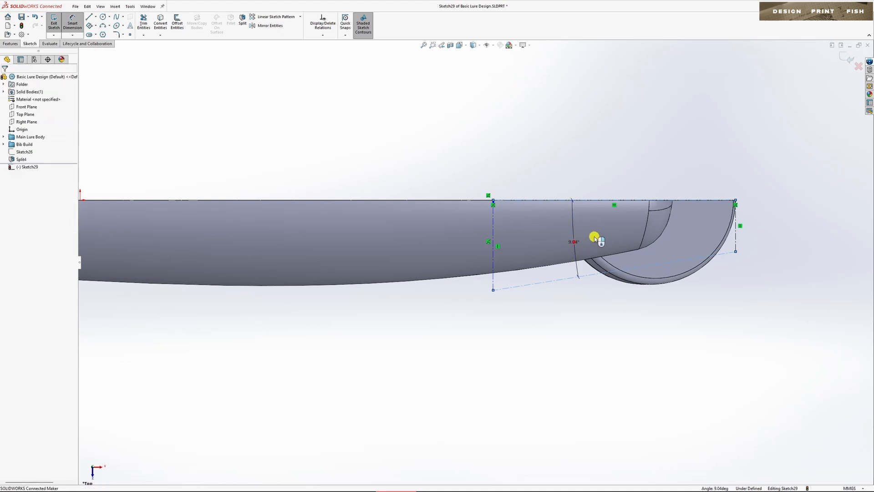
pyautogui.click(594, 239)
pyautogui.write('10')
pyautogui.press('Return')
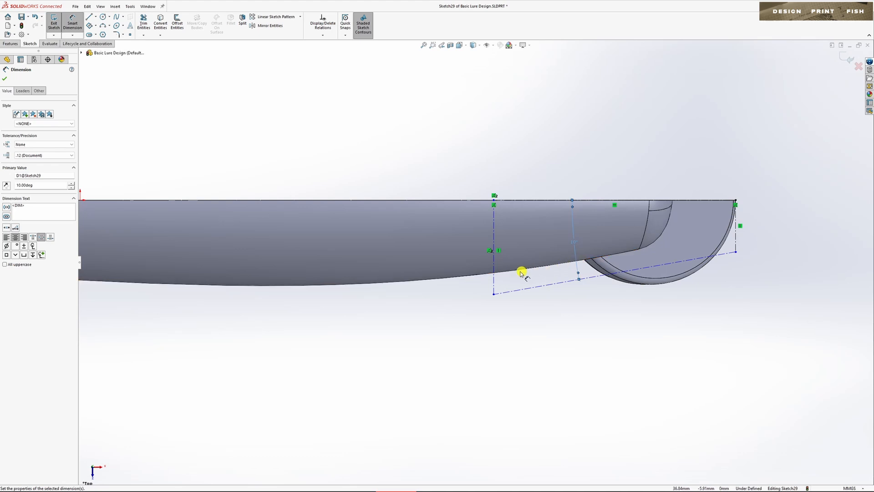
# - Dimension the short vertical centerline at the bib tip as 3 mm
pyautogui.click(736, 236)
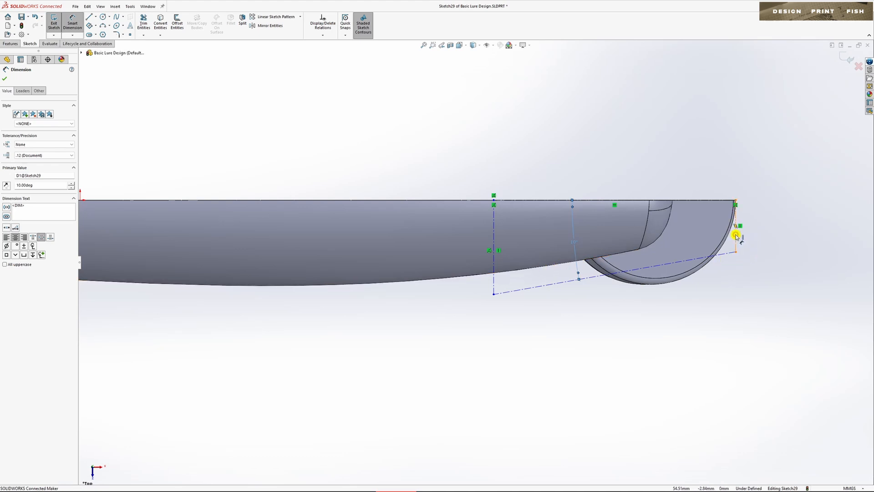
pyautogui.click(762, 224)
pyautogui.click(776, 227)
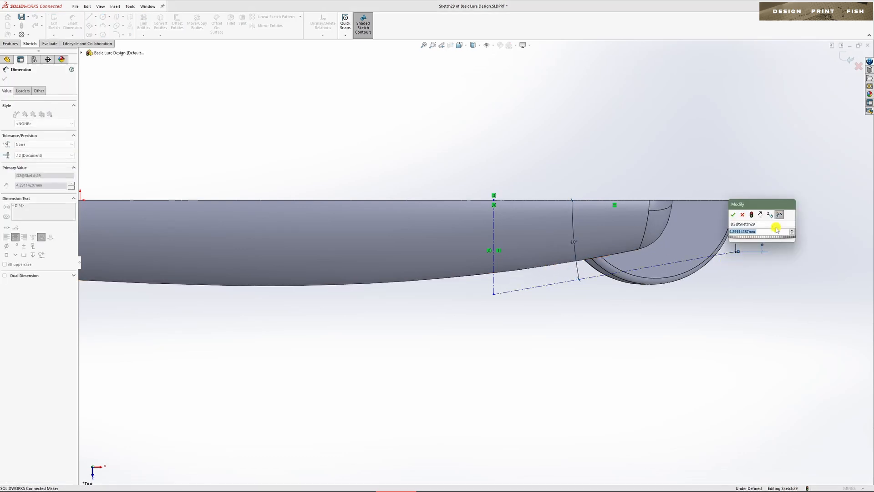
pyautogui.write('3')
pyautogui.press('Return')
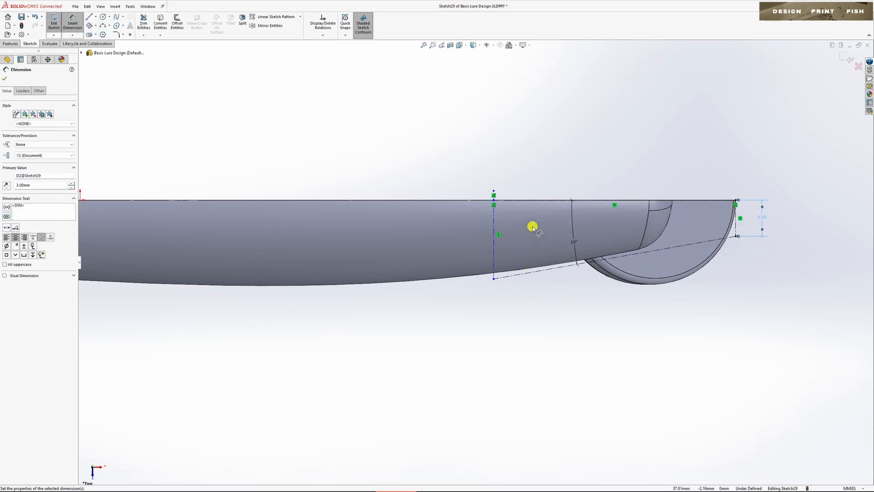
# - Trim off the part of the long vertical centerline that sticks out beyond the split edge
pyautogui.scroll(-3, 496, 201)
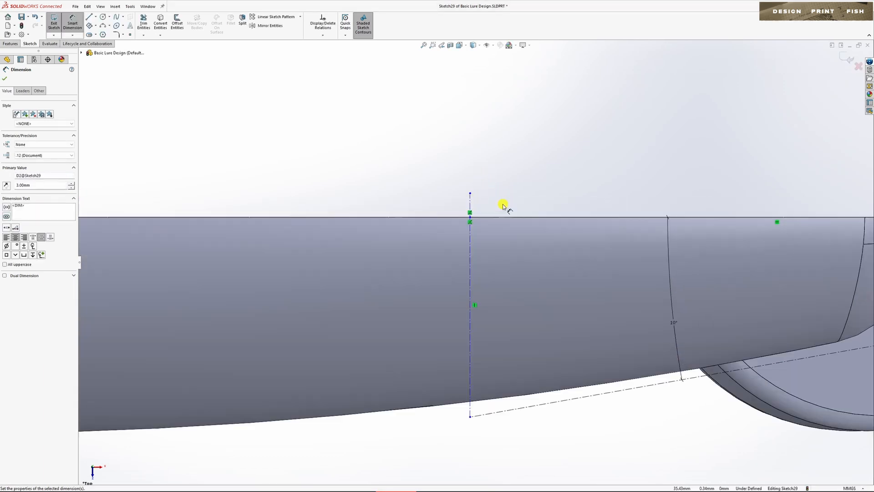
pyautogui.click(469, 195)
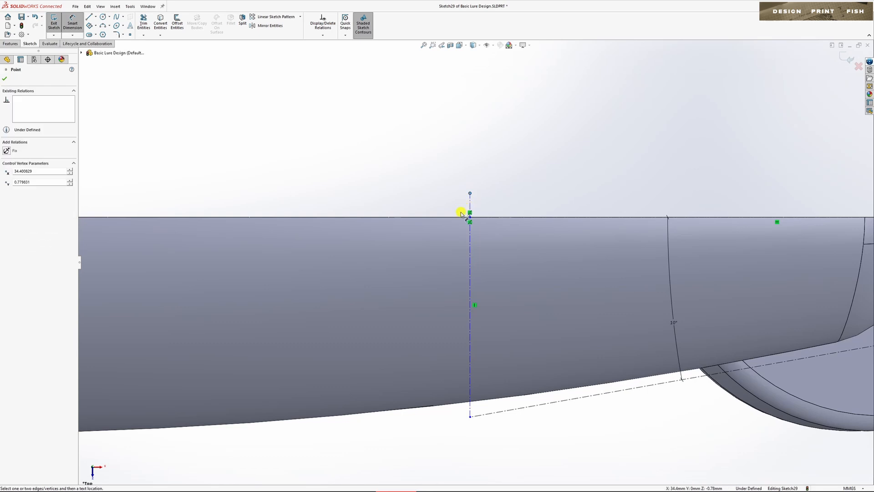
pyautogui.press('t')
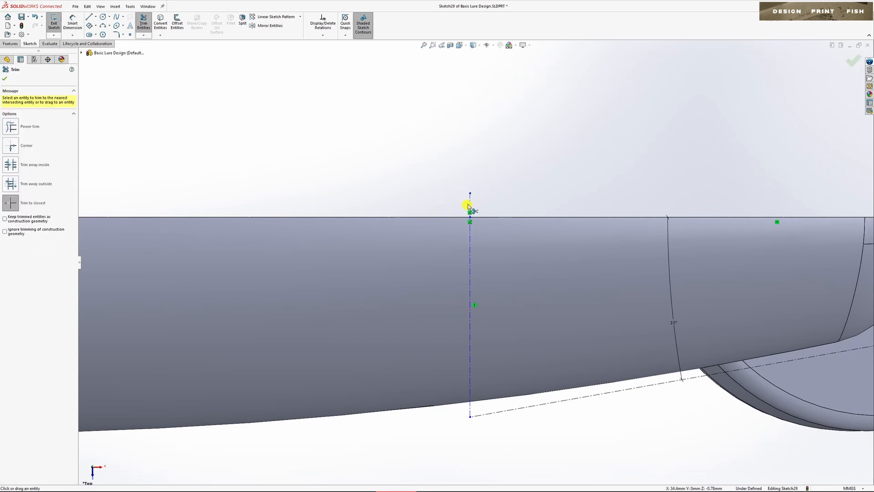
pyautogui.click(470, 205)
pyautogui.scroll(2, 535, 200)
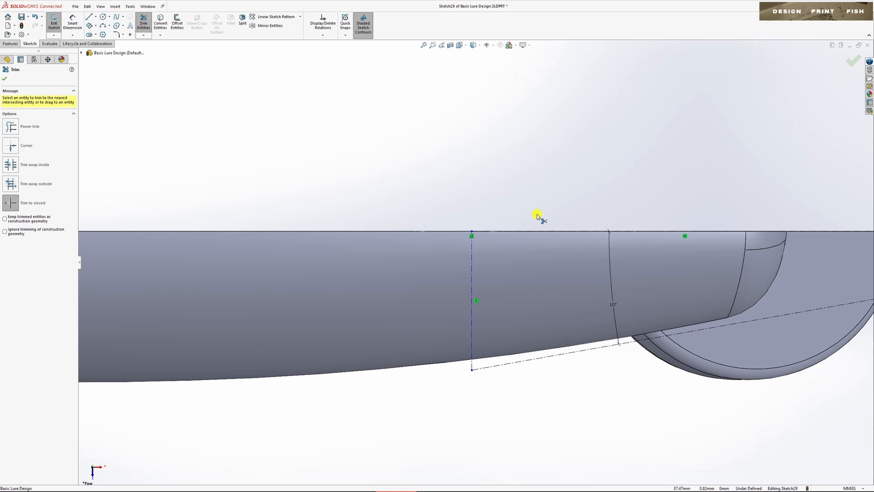
# - Dimension the distance between the two vertical centerlines as 25 mm and finish the sketch
pyautogui.press('d')
pyautogui.scroll(-2, 667, 233)
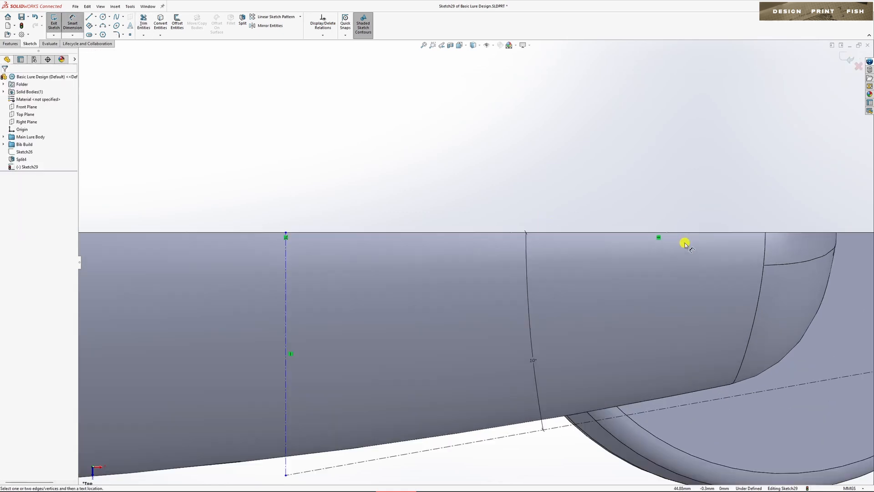
pyautogui.scroll(3, 685, 239)
pyautogui.scroll(1, 712, 247)
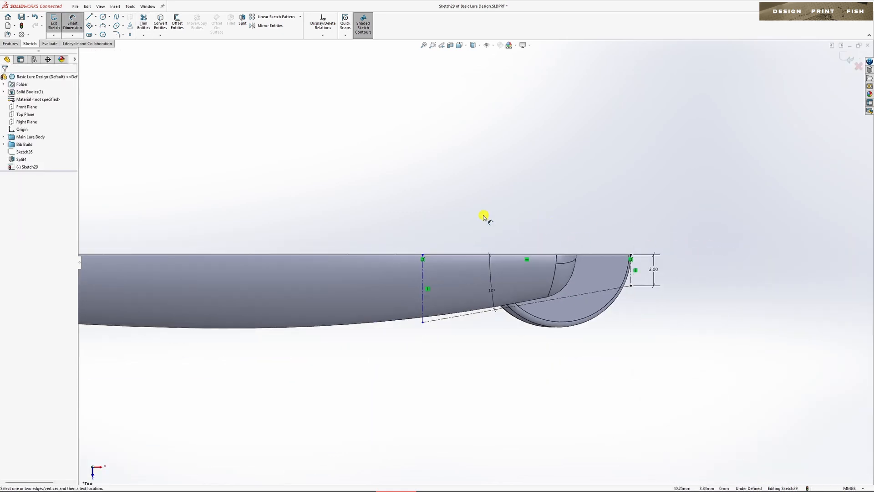
pyautogui.click(633, 278)
pyautogui.click(423, 277)
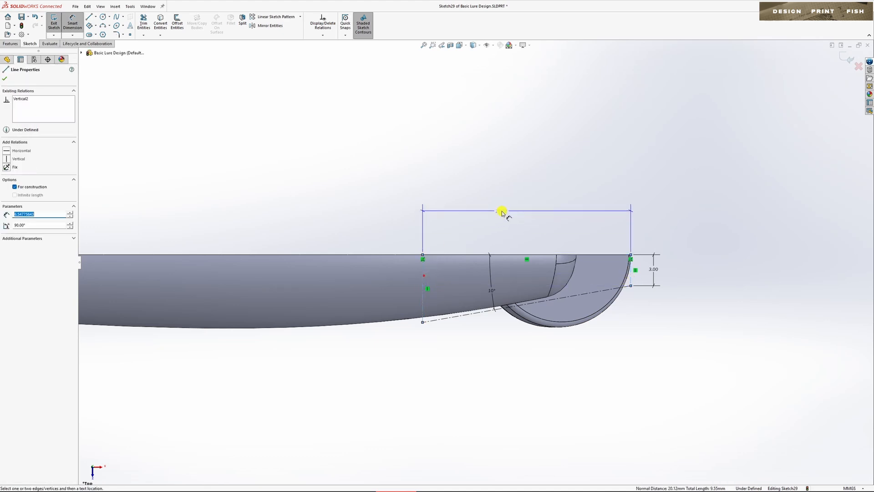
pyautogui.click(553, 212)
pyautogui.write('25')
pyautogui.press('Return')
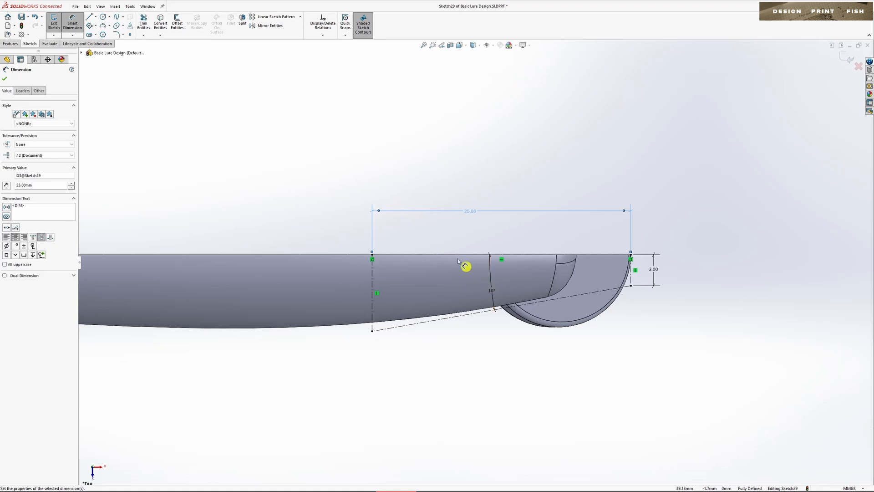
pyautogui.click(54, 22)
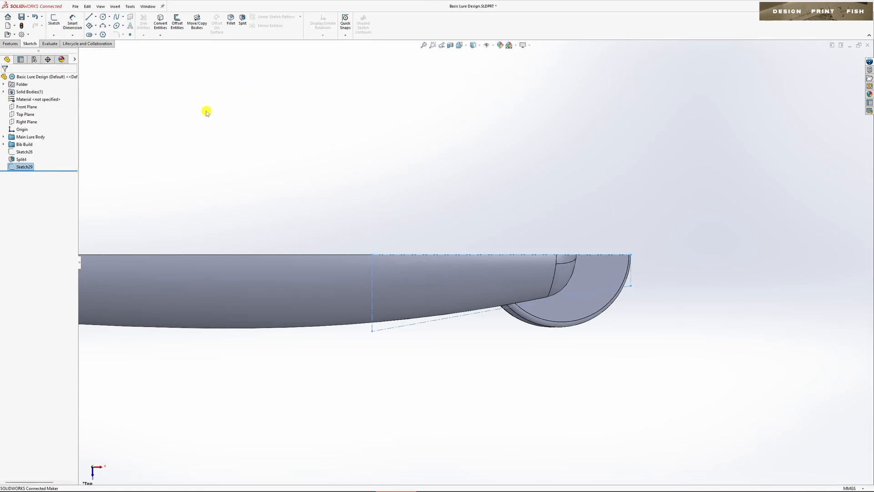
# - Create a reference plane perpendicular to the Top Plane and coincident with the sloping centerline
pyautogui.click(11, 44)
pyautogui.click(363, 23)
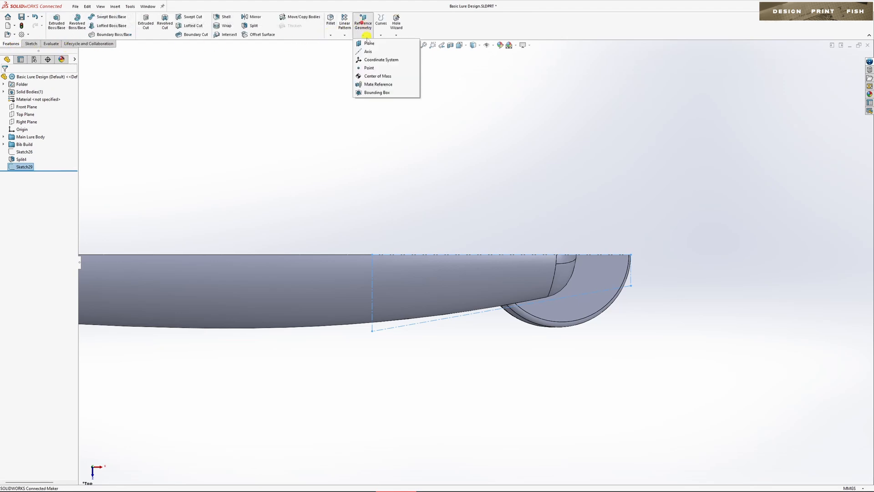
pyautogui.click(369, 44)
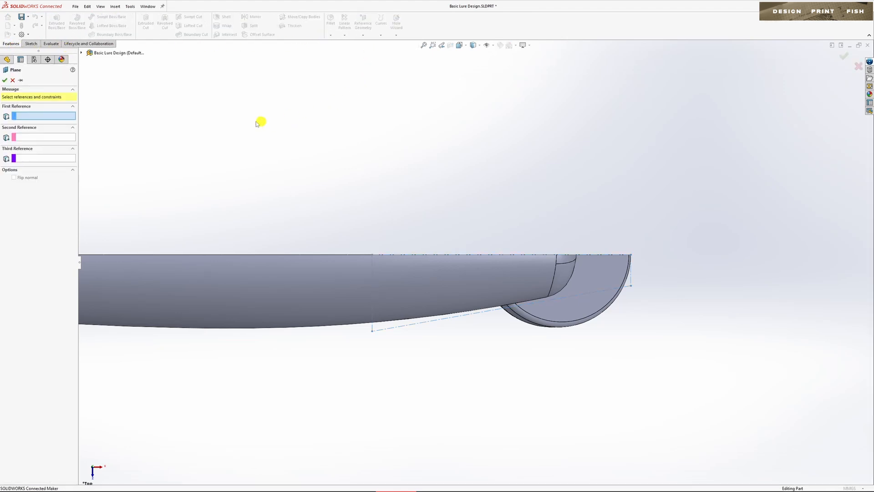
pyautogui.click(51, 116)
pyautogui.click(81, 52)
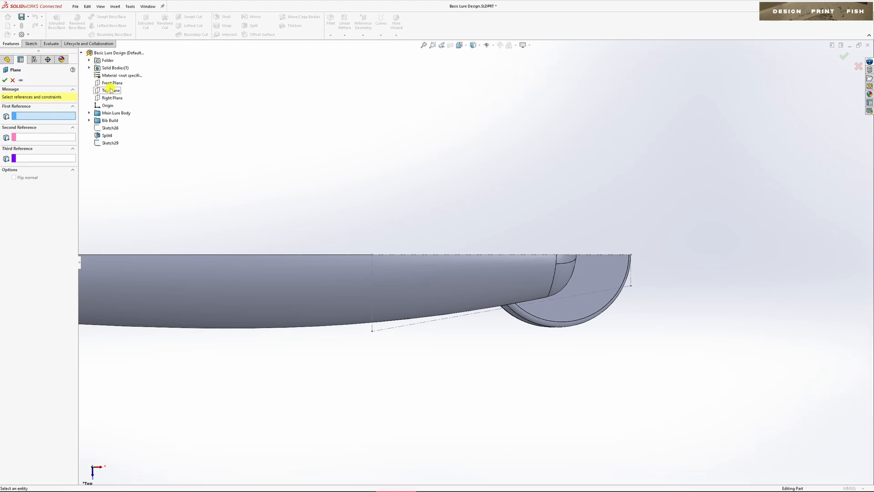
pyautogui.click(112, 90)
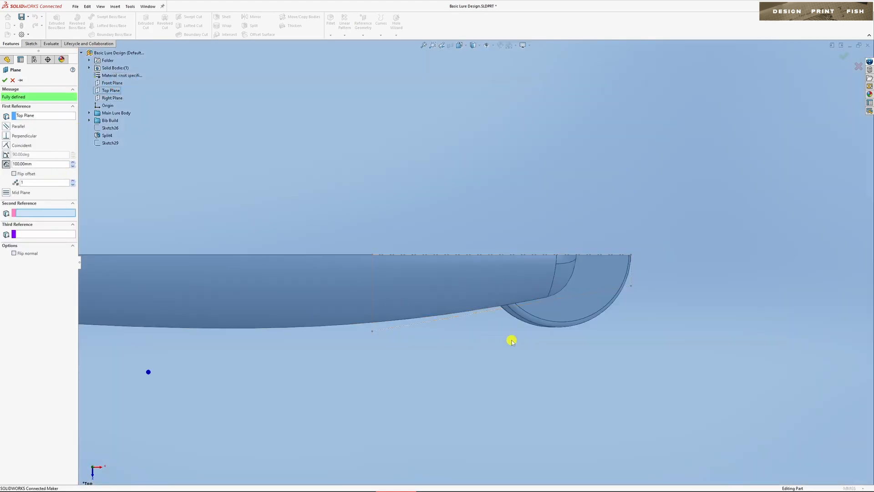
pyautogui.click(550, 302)
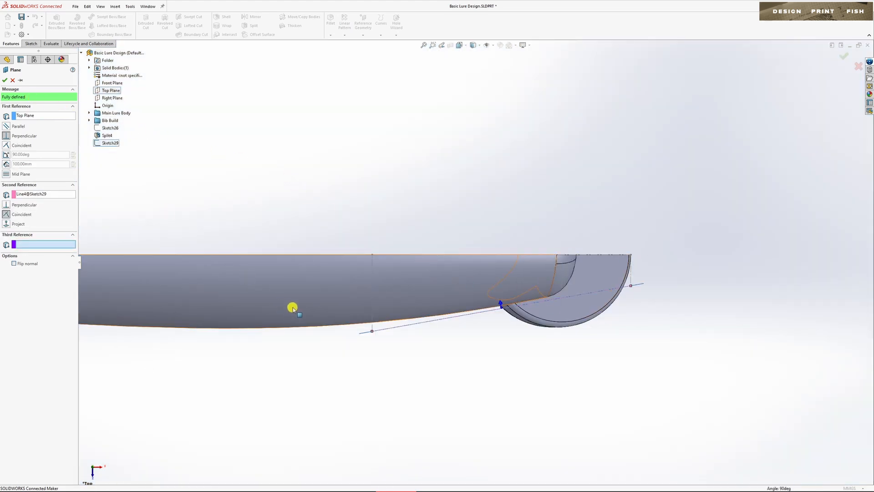
pyautogui.hotkey('ctrl', '7')
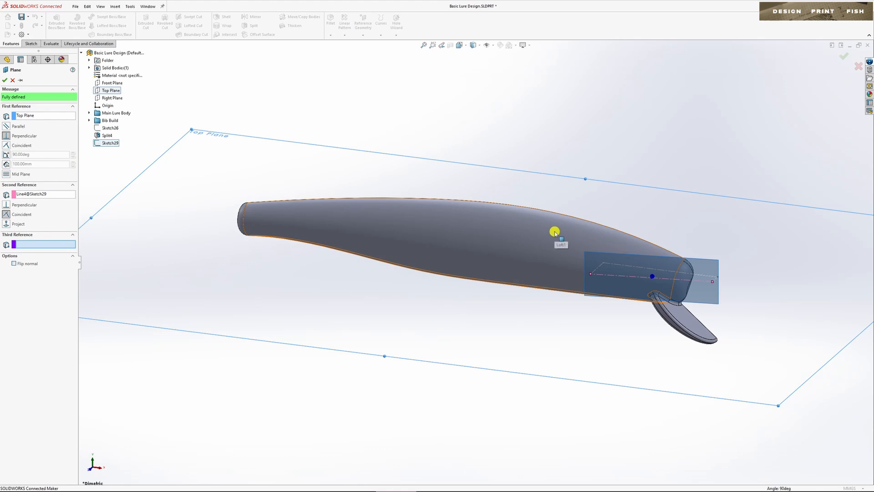
pyautogui.moveTo(579, 228); pyautogui.dragTo(563, 295, button='middle')
pyautogui.click(5, 81)
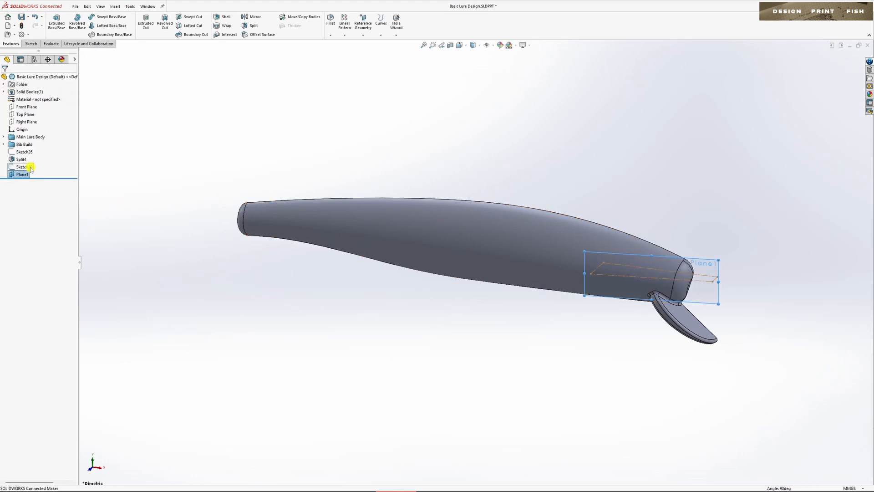
# - Hide the centerline sketch and the new angled reference plane
pyautogui.rightClick(26, 167)
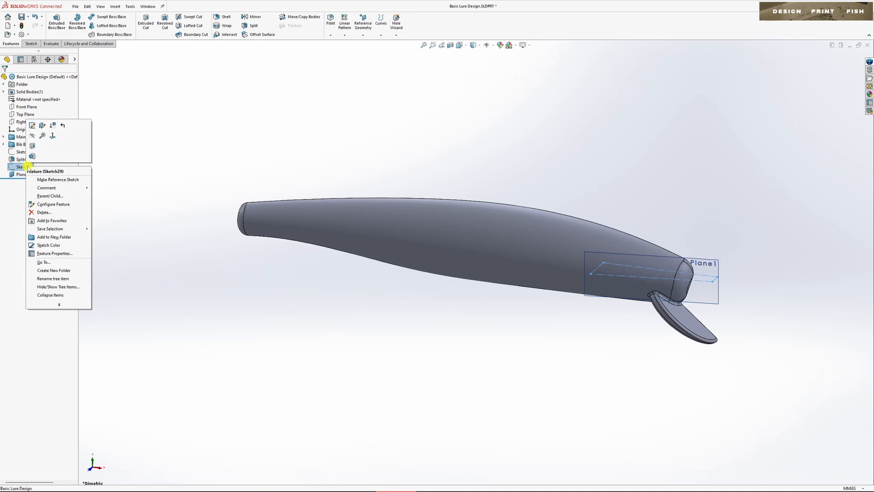
pyautogui.click(32, 135)
pyautogui.rightClick(22, 174)
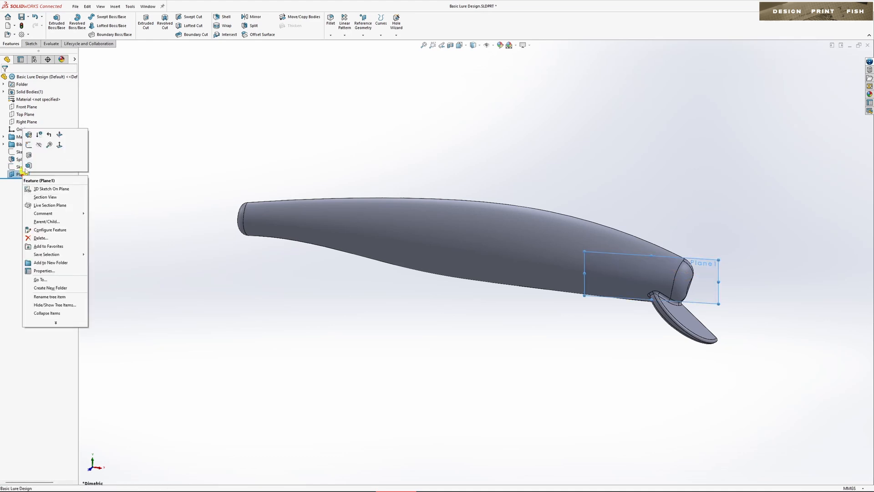
pyautogui.click(38, 145)
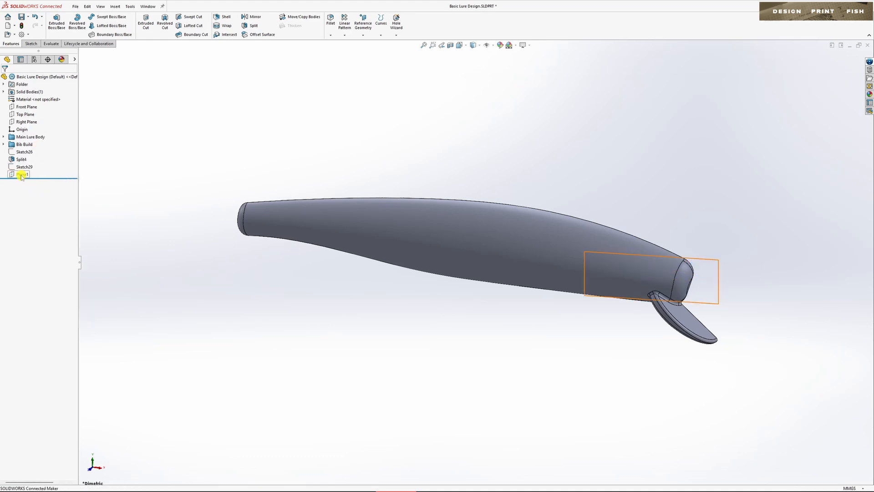
# - Sketch a circle about 7.8 mm in diameter on the angled reference plane, at the lure's head just above the bib
pyautogui.rightClick(21, 174)
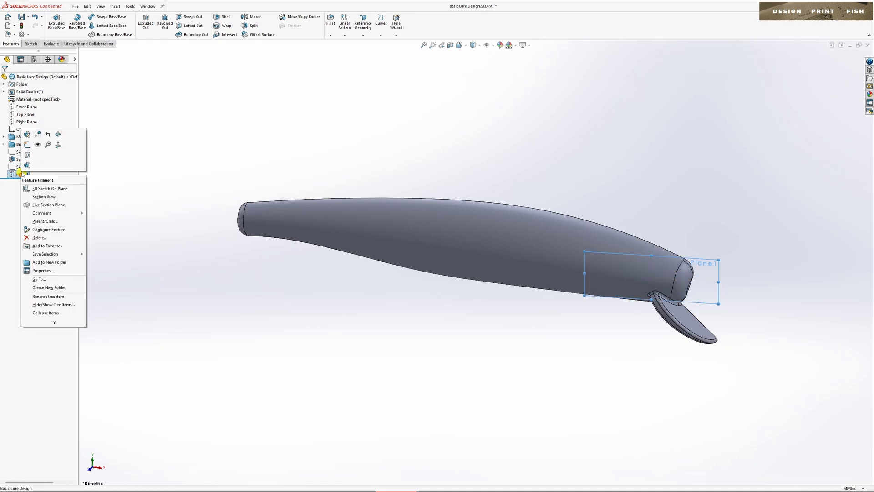
pyautogui.click(28, 134)
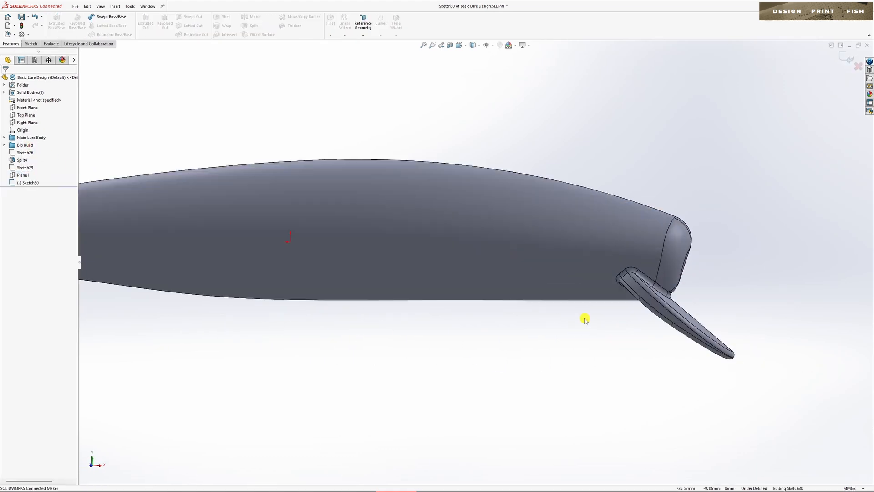
pyautogui.press('s')
pyautogui.click(603, 327)
pyautogui.click(623, 234)
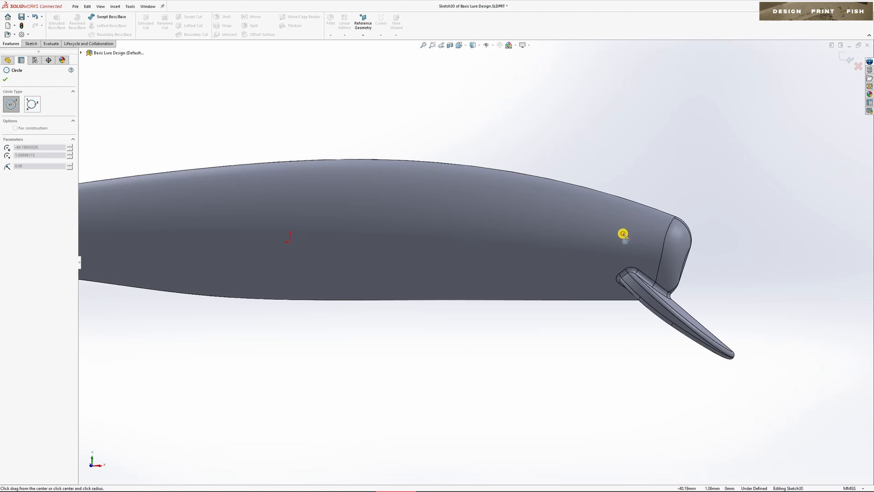
pyautogui.click(641, 261)
# - Dimension the circle's diameter as 7.5 mm and place its centre 40 mm horizontally from the origin
pyautogui.press('d')
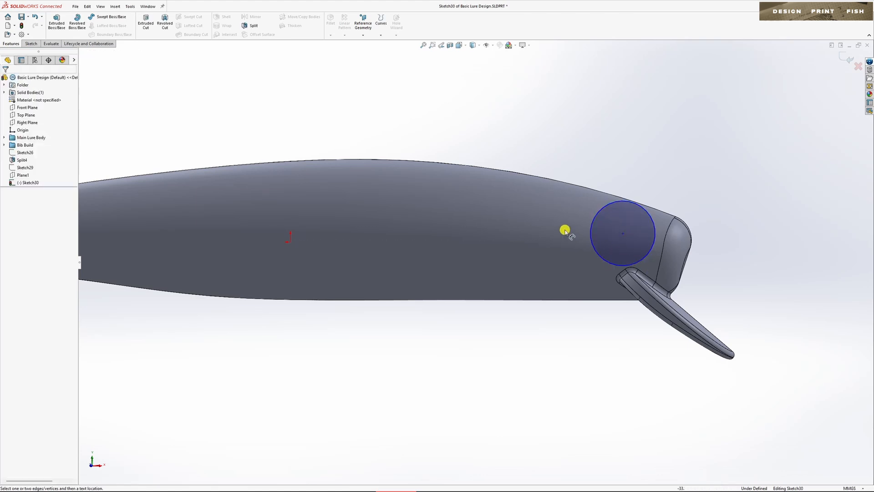
pyautogui.click(601, 213)
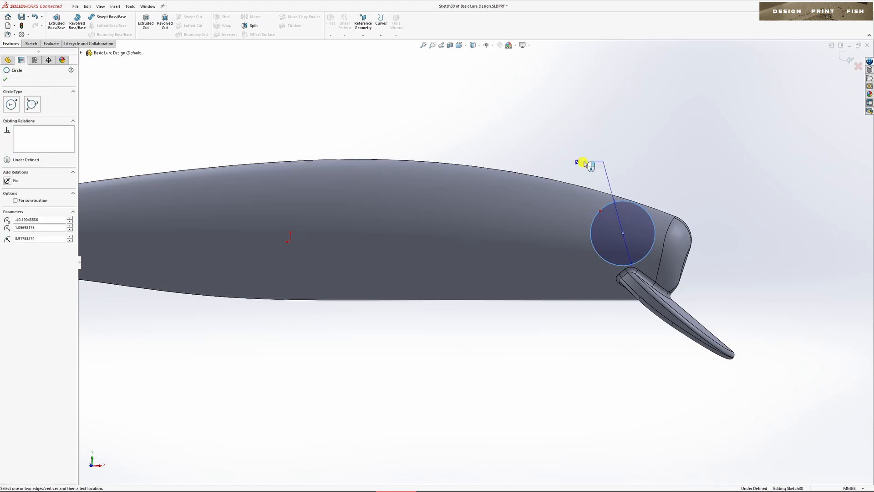
pyautogui.click(673, 165)
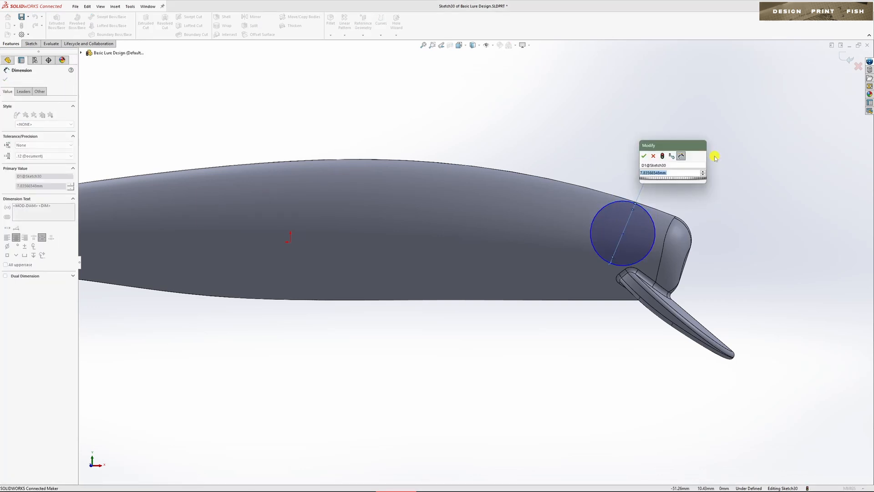
pyautogui.write('7.5')
pyautogui.press('Return')
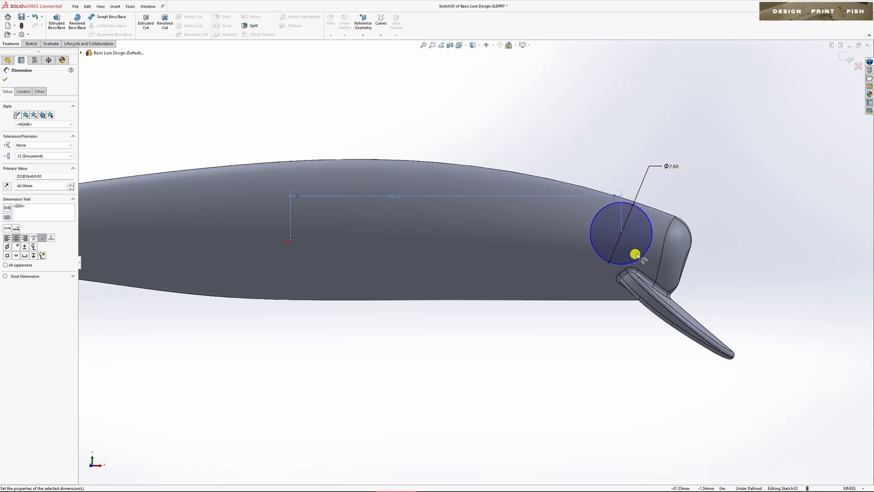
# - Dimension the circle centre's vertical distance from the origin as 0.8 mm and finish the sketch
pyautogui.click(621, 233)
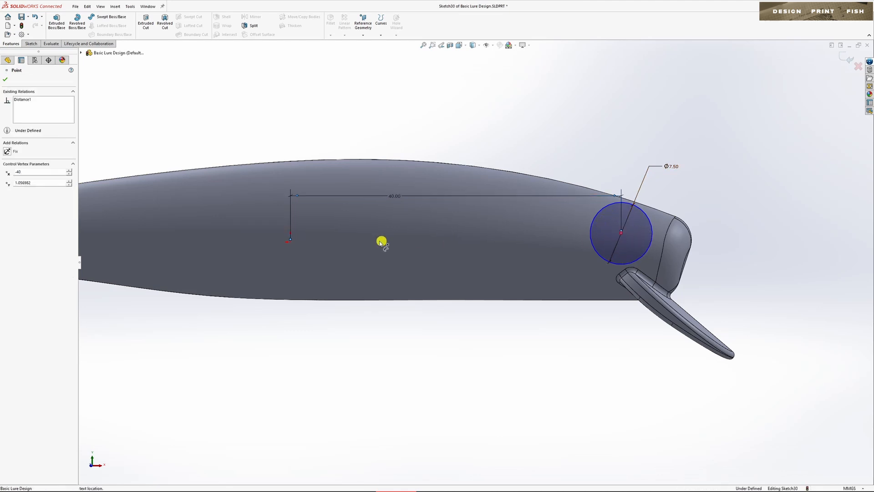
pyautogui.click(291, 241)
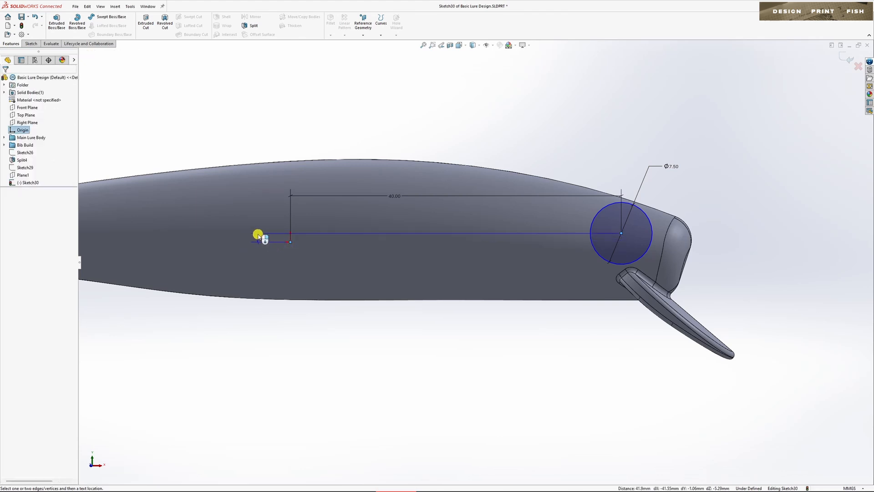
pyautogui.click(281, 199)
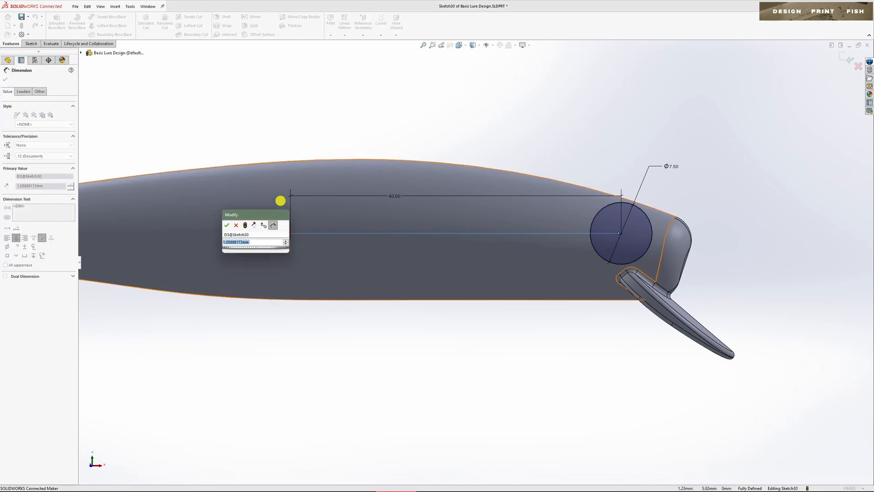
pyautogui.write('0.8')
pyautogui.press('Return')
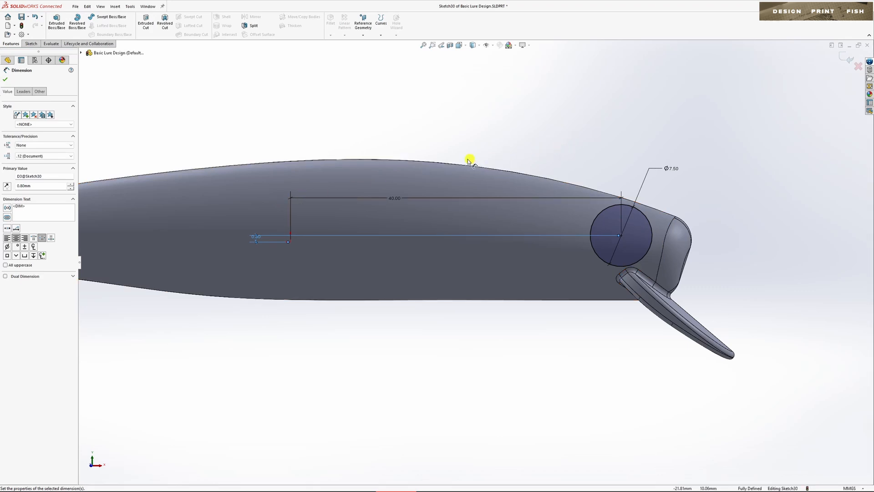
pyautogui.click(6, 79)
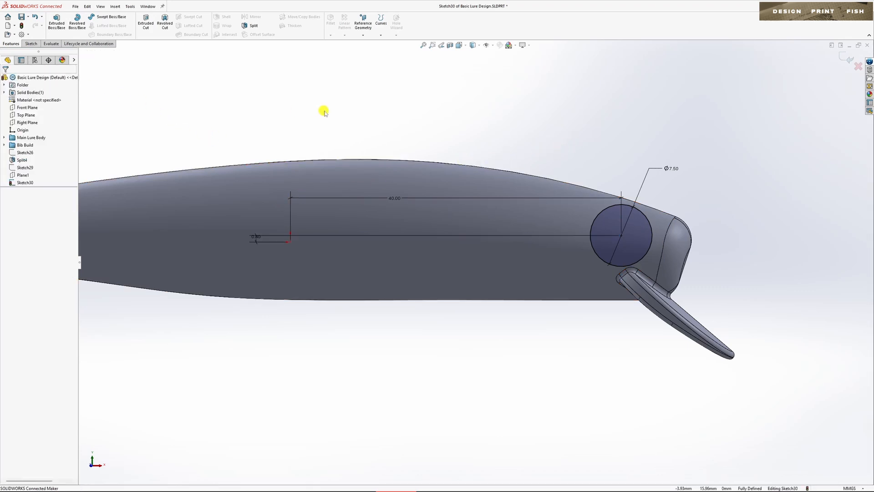
pyautogui.moveTo(348, 118); pyautogui.dragTo(283, 131, button='middle')
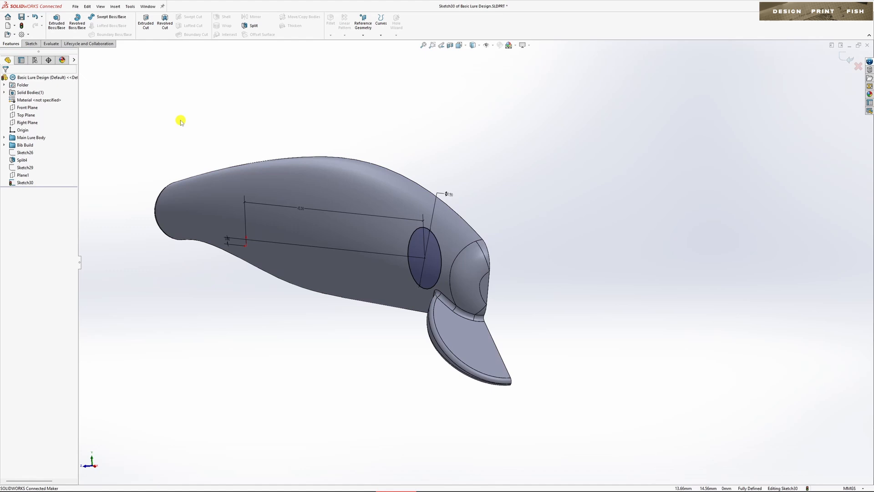
pyautogui.click(31, 44)
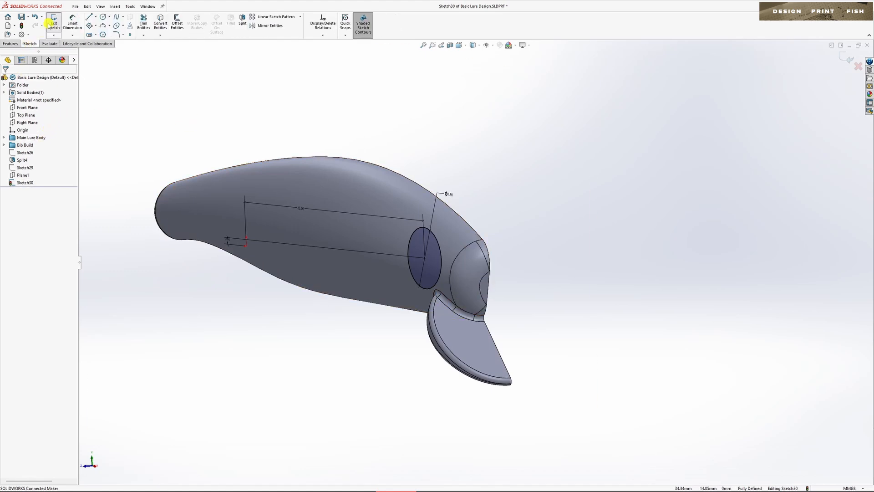
pyautogui.click(54, 20)
# - Extrude the circle sketch as a boss with the Up To Surface end condition, ending at the lure body's side face
pyautogui.click(25, 183)
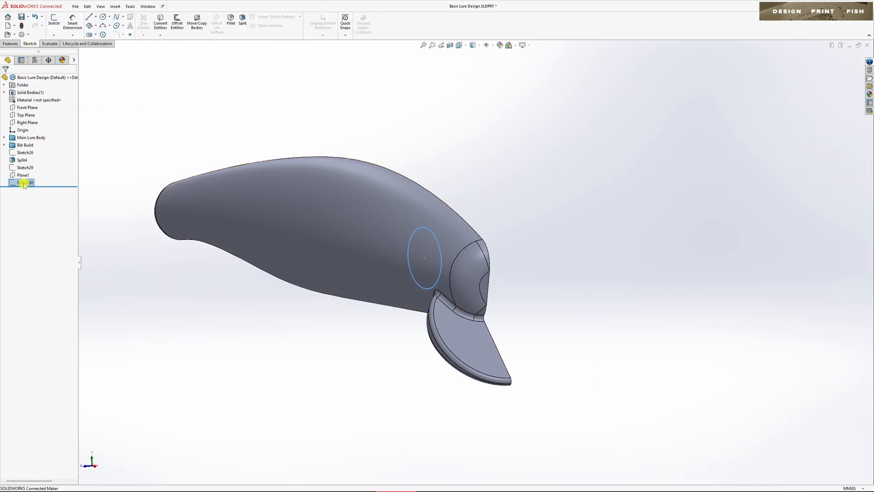
pyautogui.rightClick(24, 183)
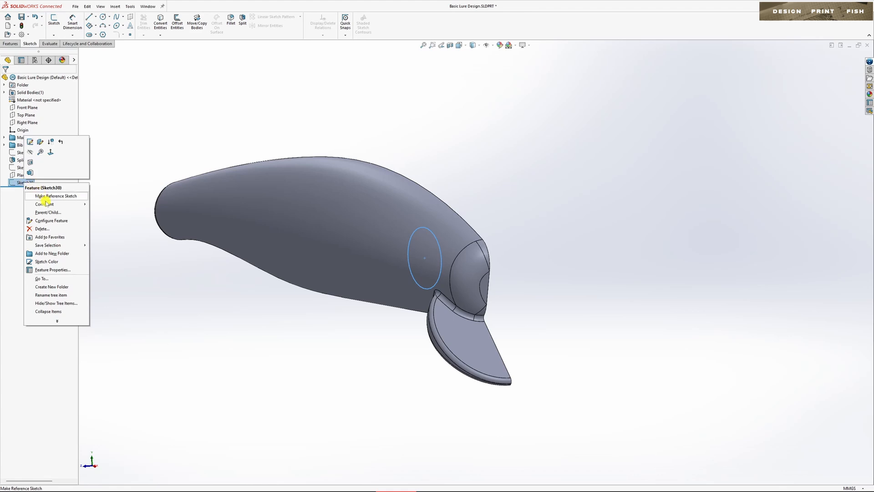
pyautogui.click(30, 171)
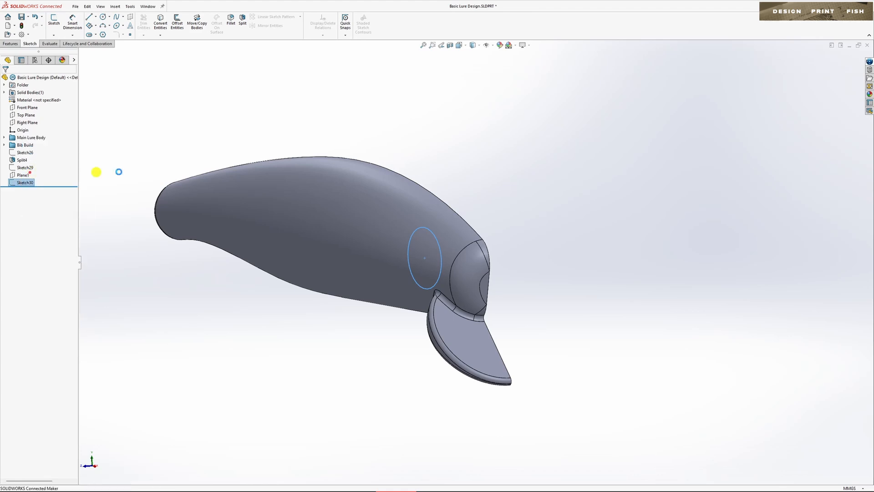
pyautogui.moveTo(497, 170); pyautogui.dragTo(473, 167, button='middle')
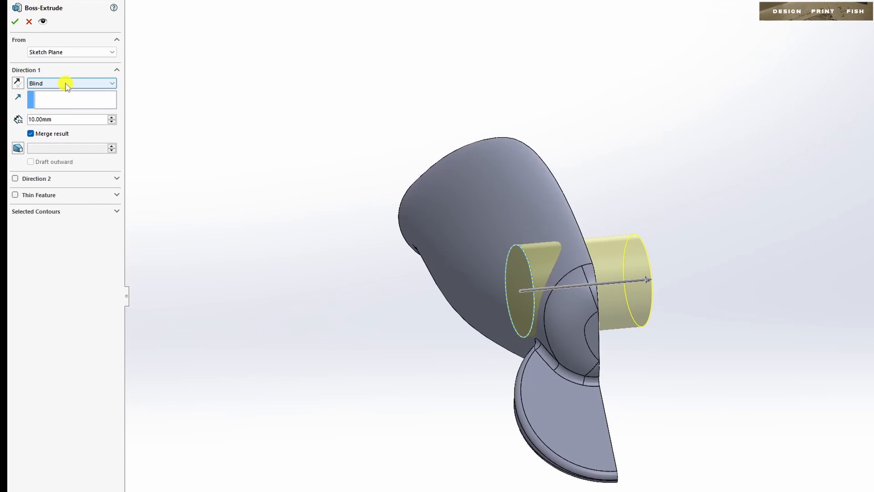
pyautogui.click(67, 85)
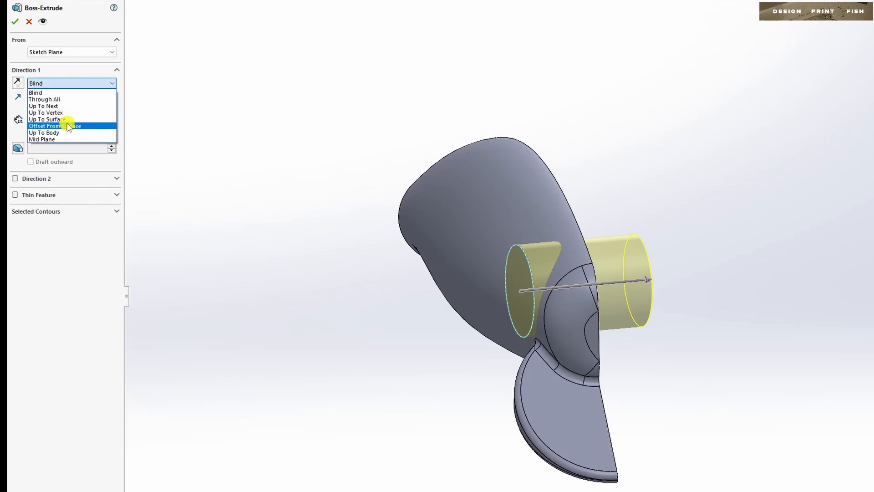
pyautogui.click(68, 119)
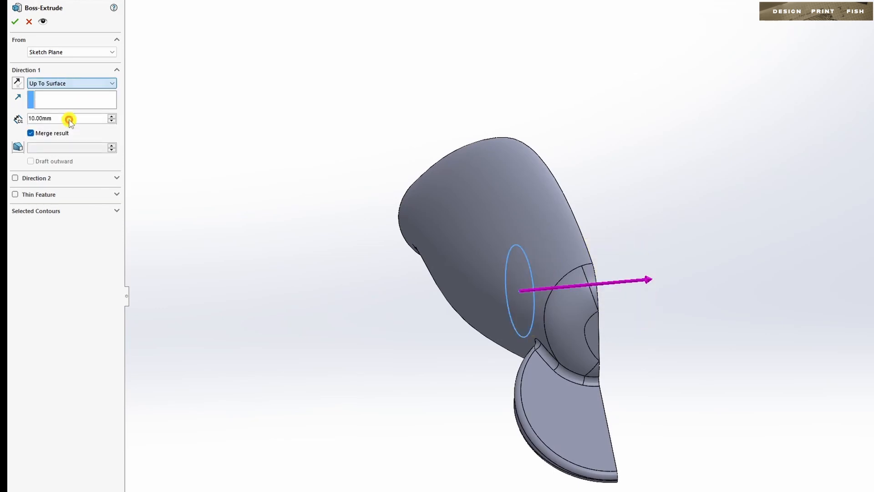
pyautogui.click(501, 228)
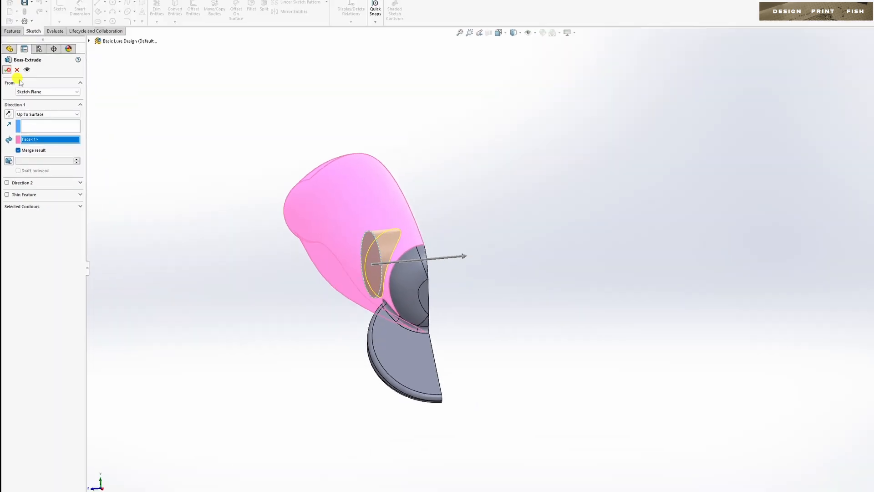
pyautogui.click(17, 22)
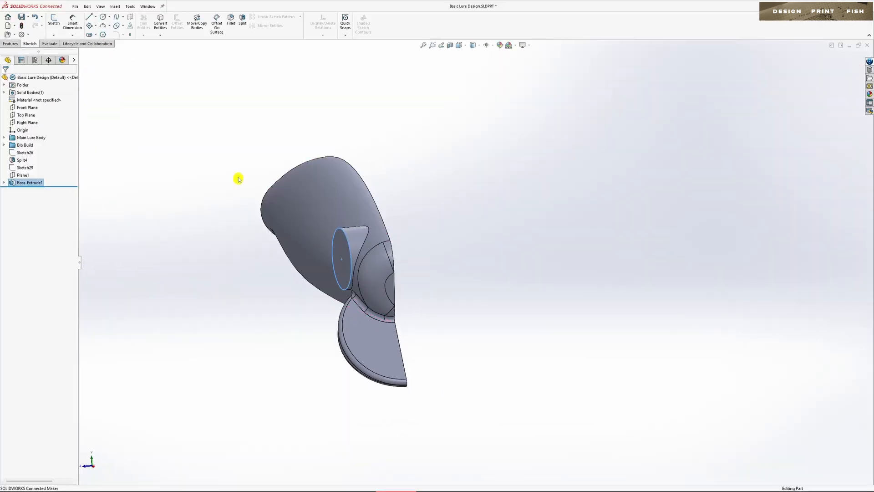
pyautogui.moveTo(296, 155); pyautogui.dragTo(312, 194, button='middle')
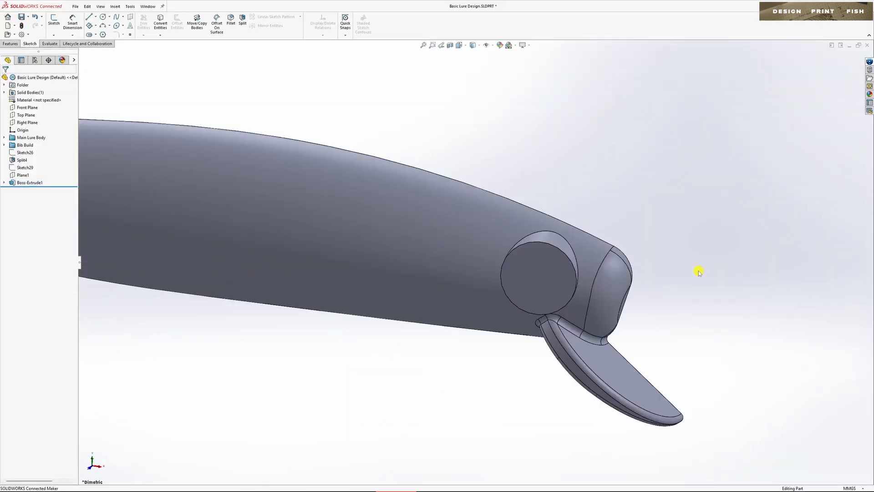
# - Set up a face fillet with the round boss's side wall as the first face set and the lure body face as the second
pyautogui.click(231, 19)
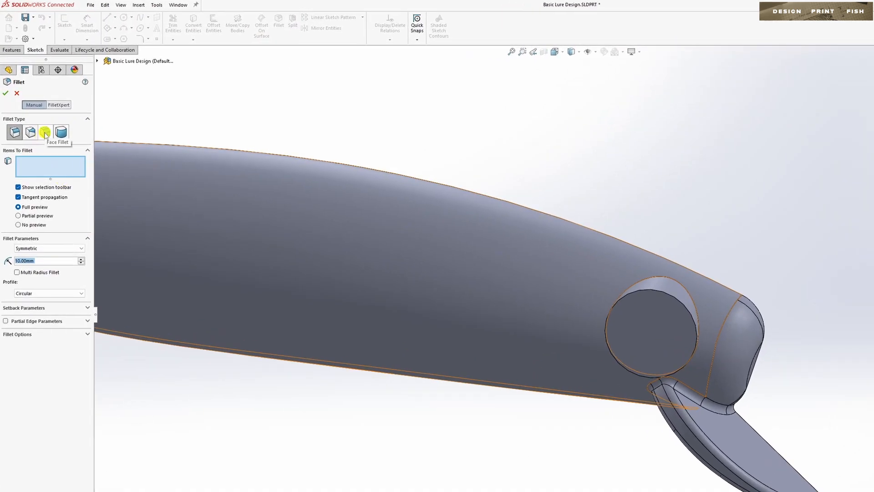
pyautogui.click(44, 132)
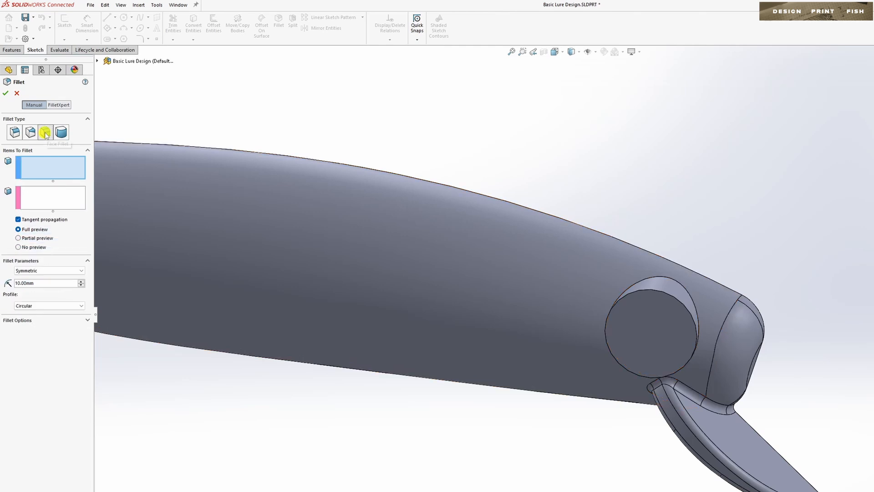
pyautogui.click(663, 286)
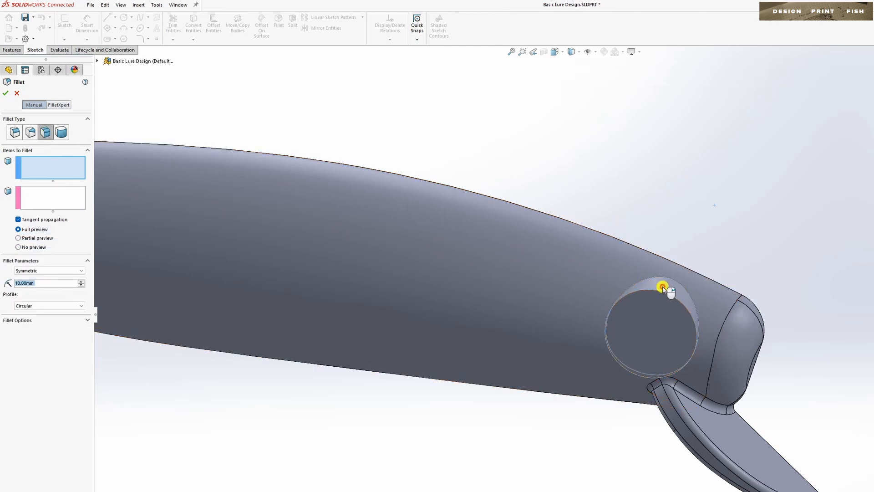
pyautogui.click(551, 275)
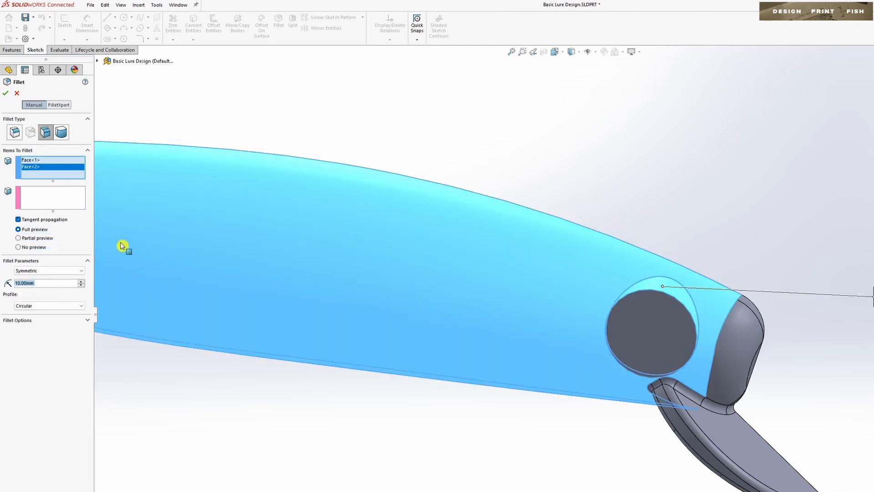
pyautogui.rightClick(51, 169)
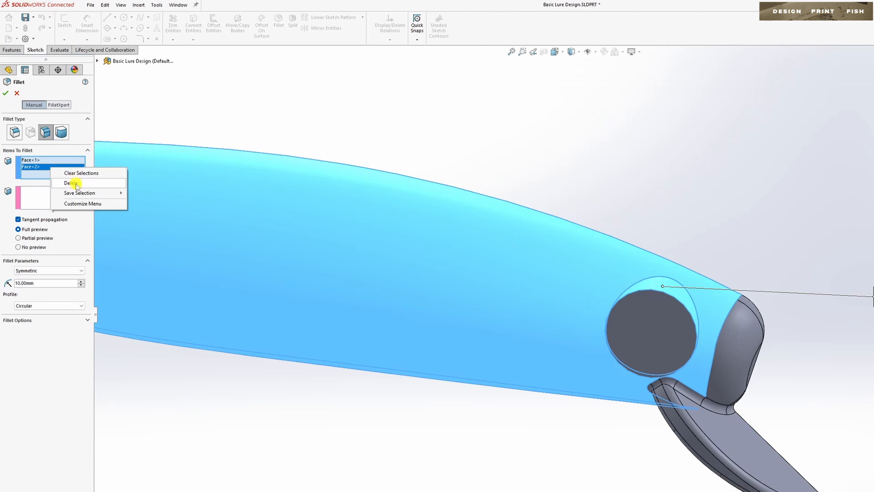
pyautogui.click(72, 182)
pyautogui.click(56, 202)
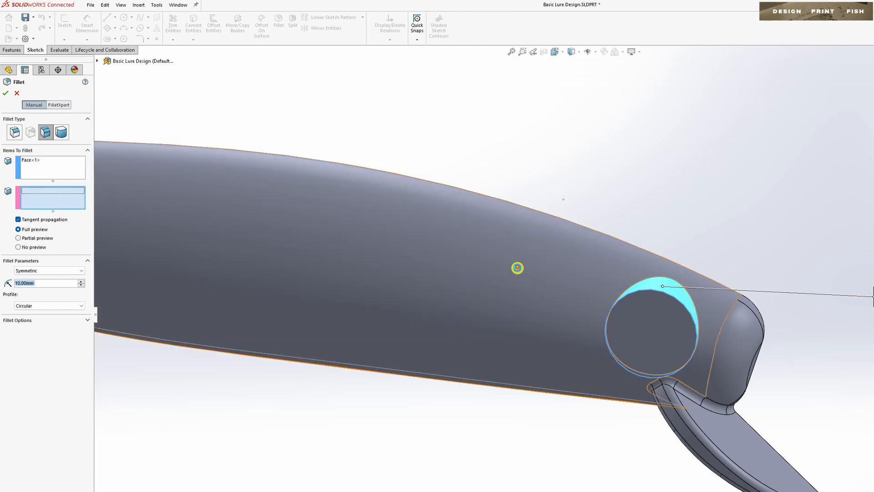
pyautogui.click(517, 268)
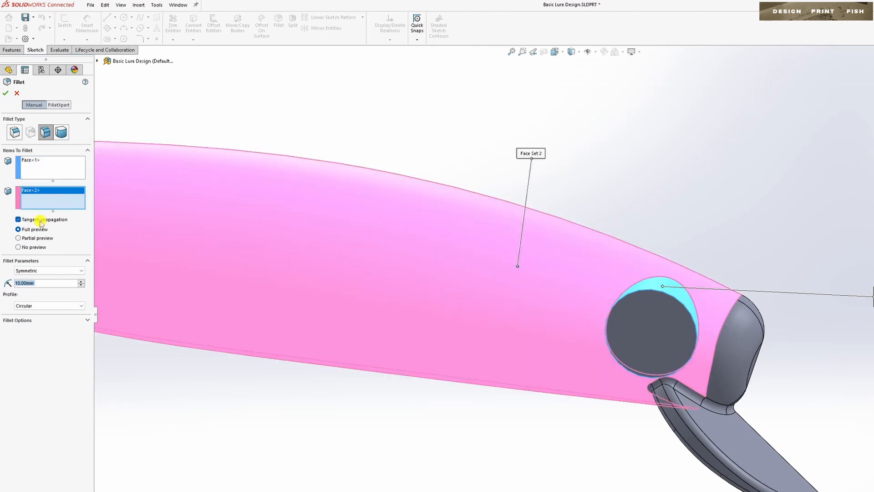
# - Set the face fillet to Hold Line along the boss's outer circular edge and apply it
pyautogui.click(50, 270)
pyautogui.click(51, 293)
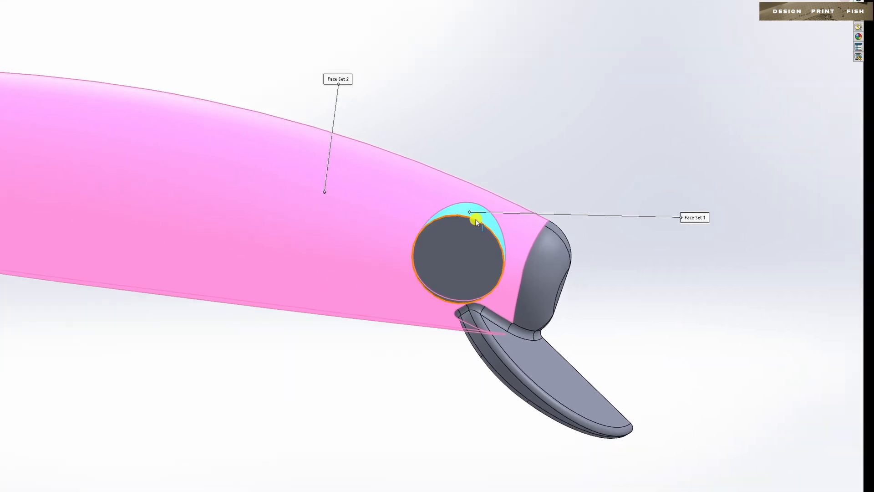
pyautogui.click(477, 221)
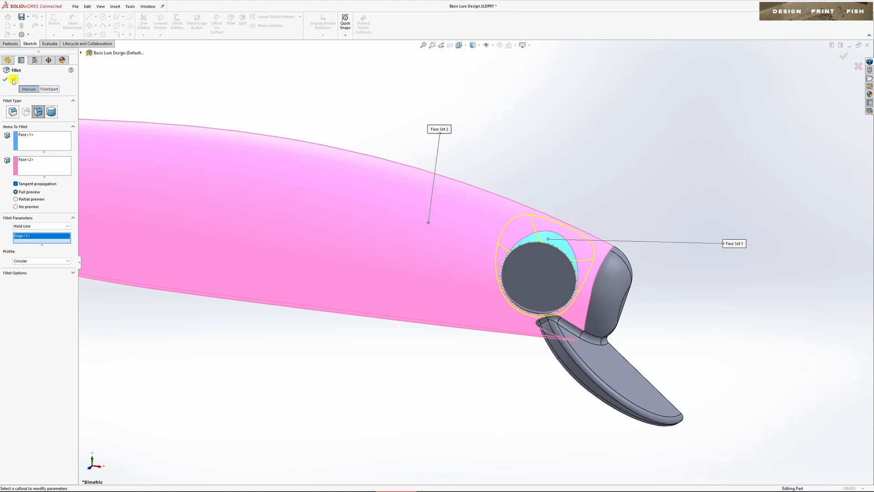
pyautogui.click(4, 80)
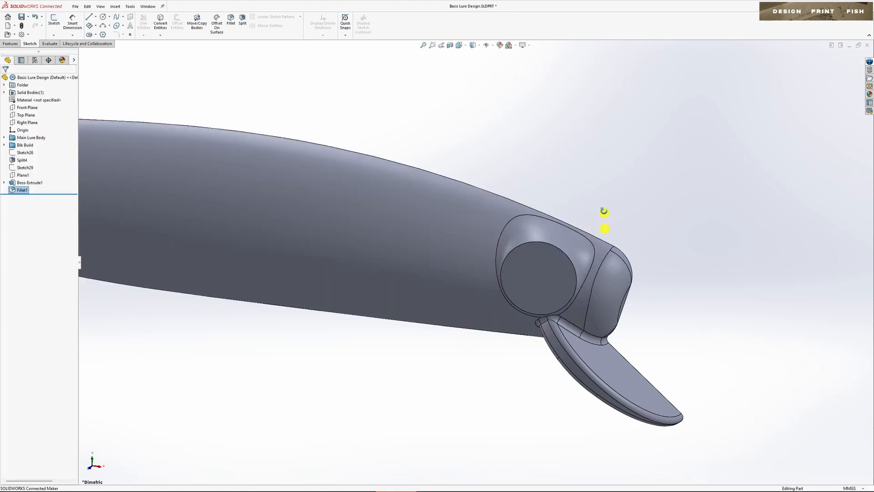
# - Show the hidden circle sketch that belongs to the eye boss extrusion
pyautogui.moveTo(604, 211)
pyautogui.mouseDown(button='middle')
pyautogui.moveTo(575, 136)
pyautogui.moveTo(513, 149)
pyautogui.moveTo(638, 190)
pyautogui.moveTo(650, 236)
pyautogui.moveTo(616, 226)
pyautogui.moveTo(632, 164)
pyautogui.moveTo(595, 211)
pyautogui.moveTo(610, 217)
pyautogui.mouseUp(button='middle')
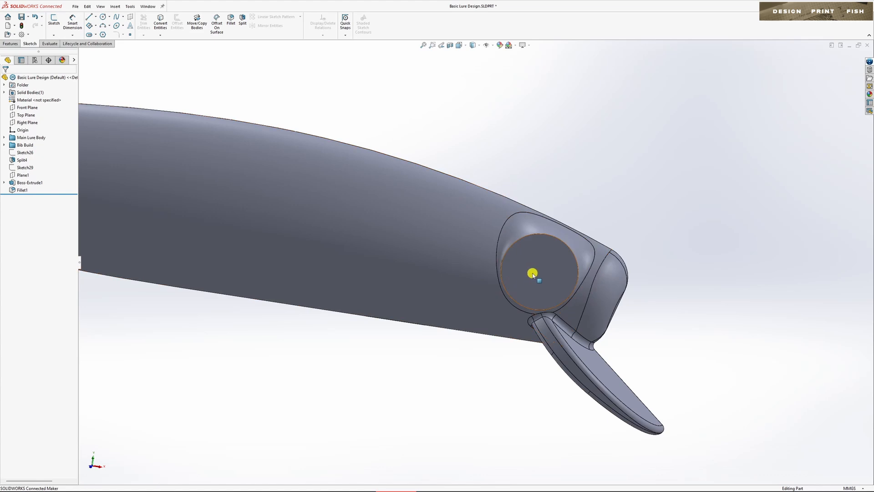
pyautogui.click(4, 183)
pyautogui.click(32, 192)
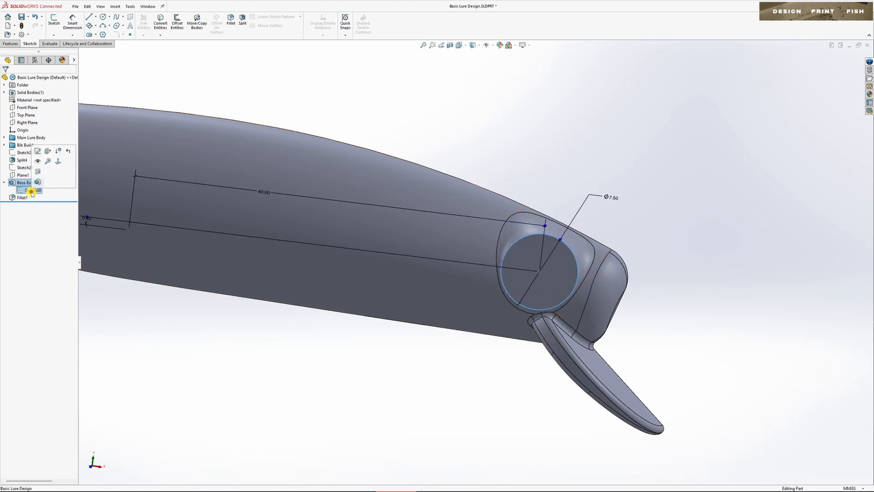
pyautogui.click(38, 162)
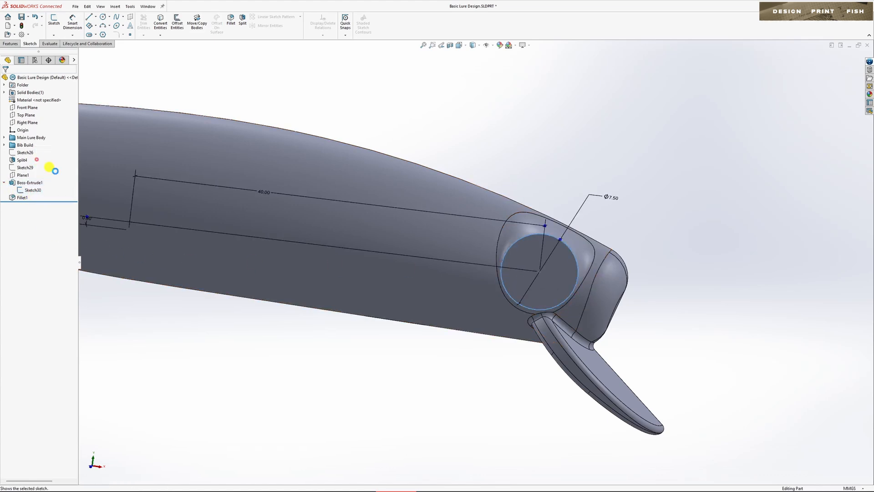
# - Start a sketch on the eye boss's flat face and draw a circle about 2.84 mm in radius, centred on the boss circle
pyautogui.click(543, 261)
pyautogui.click(571, 239)
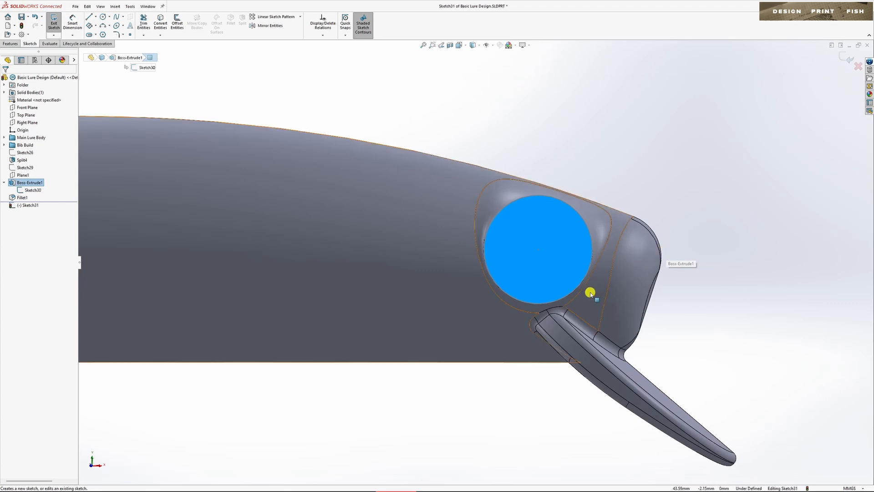
pyautogui.press('c')
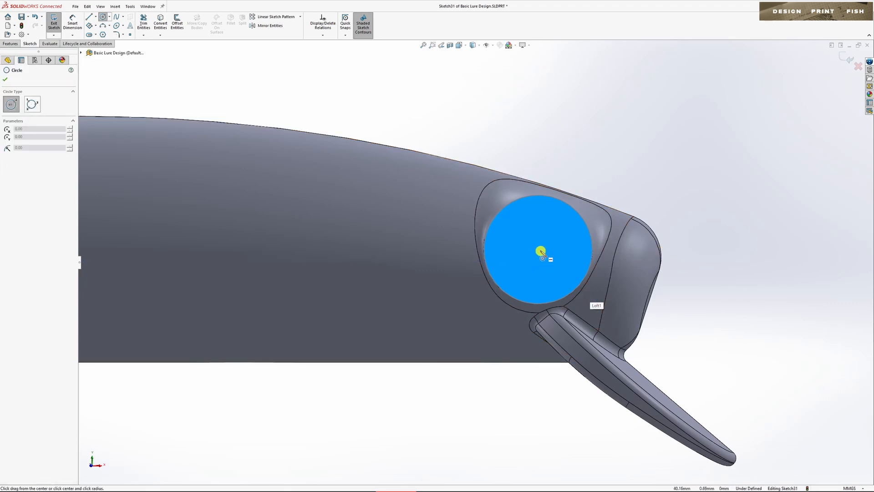
pyautogui.click(538, 250)
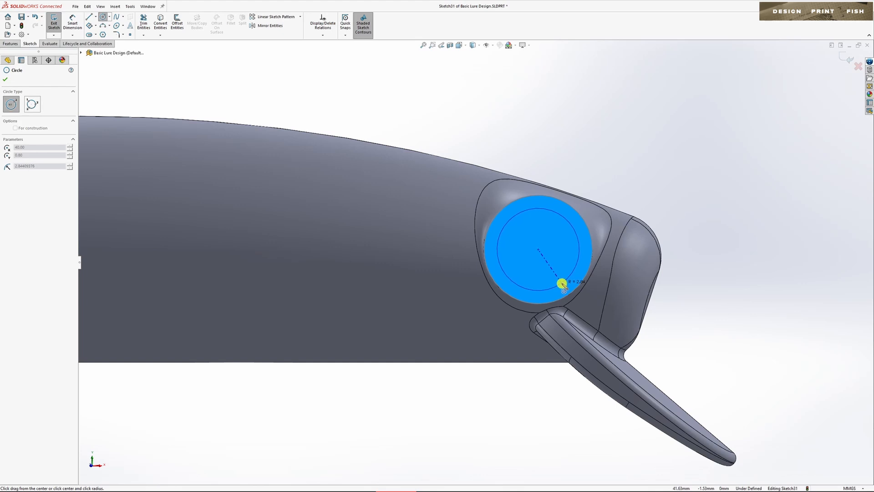
pyautogui.click(562, 284)
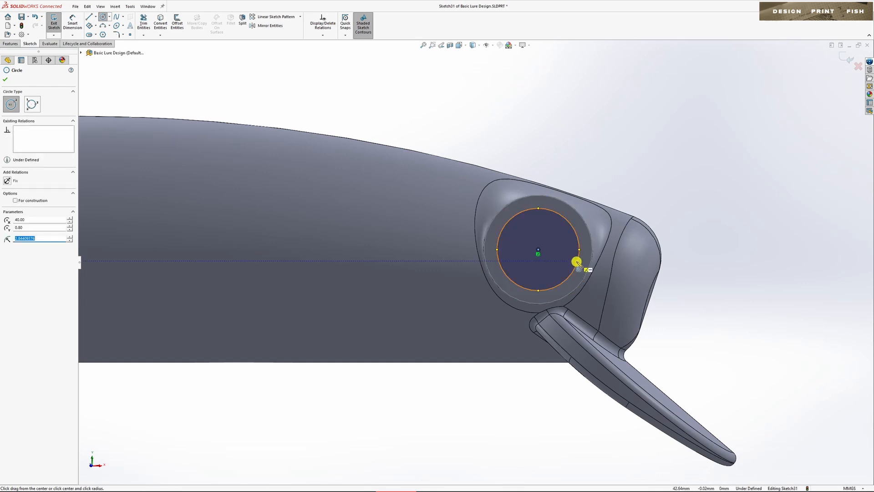
# - Dimension the new circle's diameter as 6.5 mm and finish the sketch
pyautogui.press('d')
pyautogui.click(578, 262)
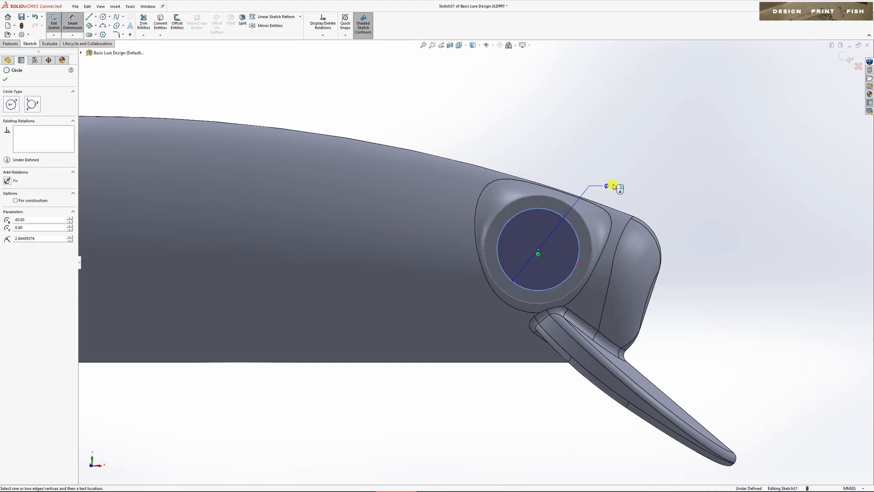
pyautogui.click(647, 174)
pyautogui.write('6.5')
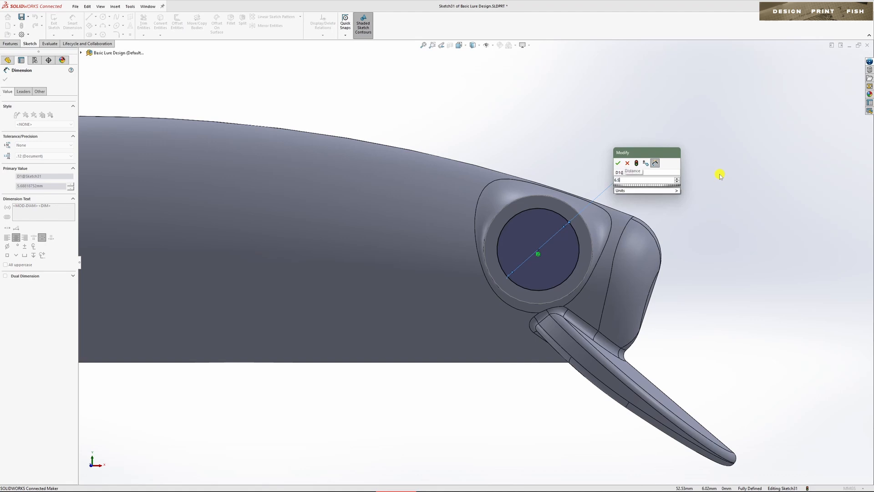
pyautogui.press('Return')
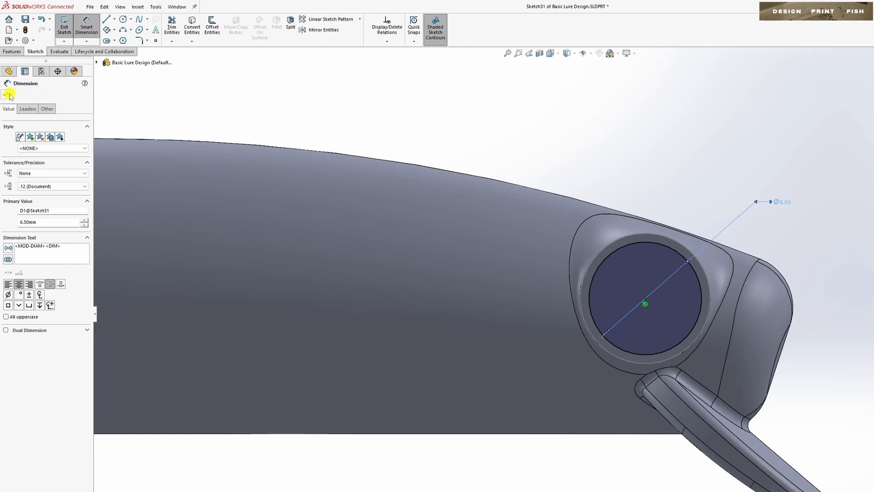
pyautogui.click(9, 94)
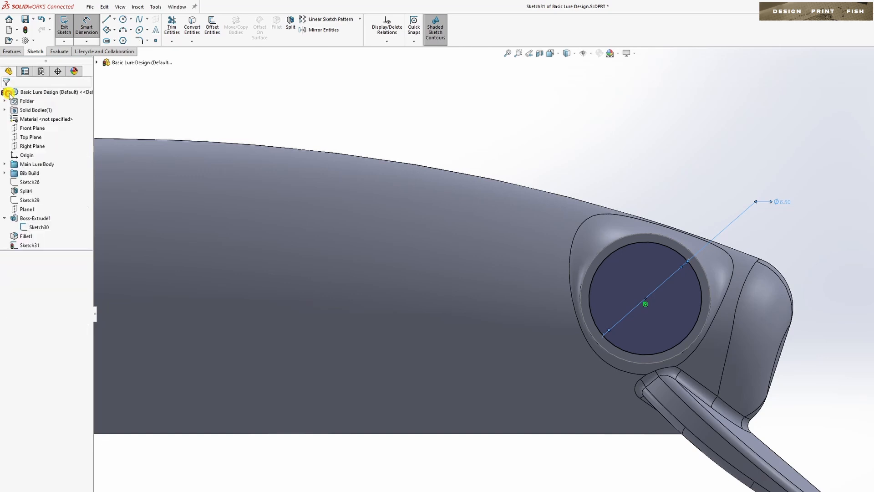
pyautogui.click(63, 29)
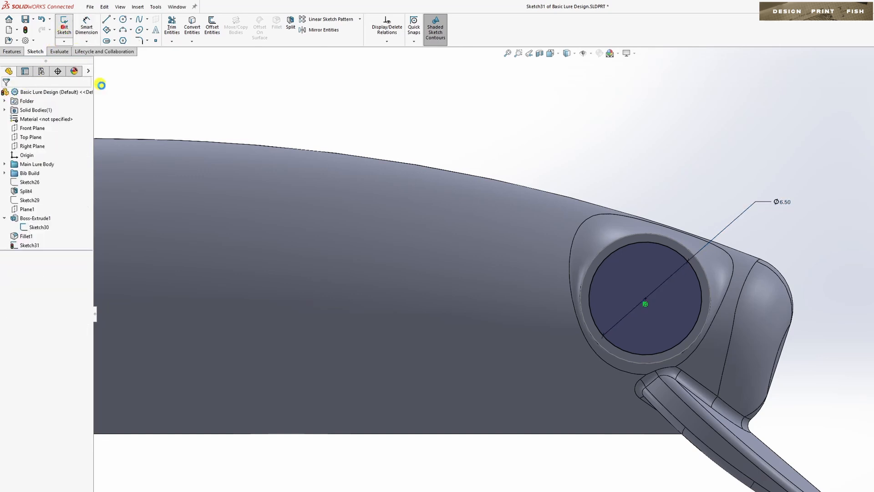
# - Hide the boss extrusion's circle sketch and the new 6.5 mm circle sketch
pyautogui.rightClick(34, 228)
pyautogui.click(39, 191)
pyautogui.click(589, 170)
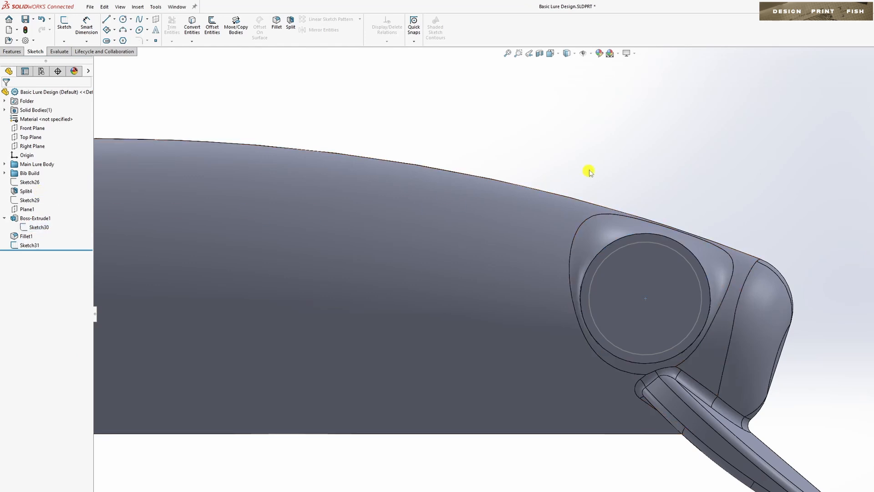
pyautogui.click(596, 159)
pyautogui.rightClick(28, 246)
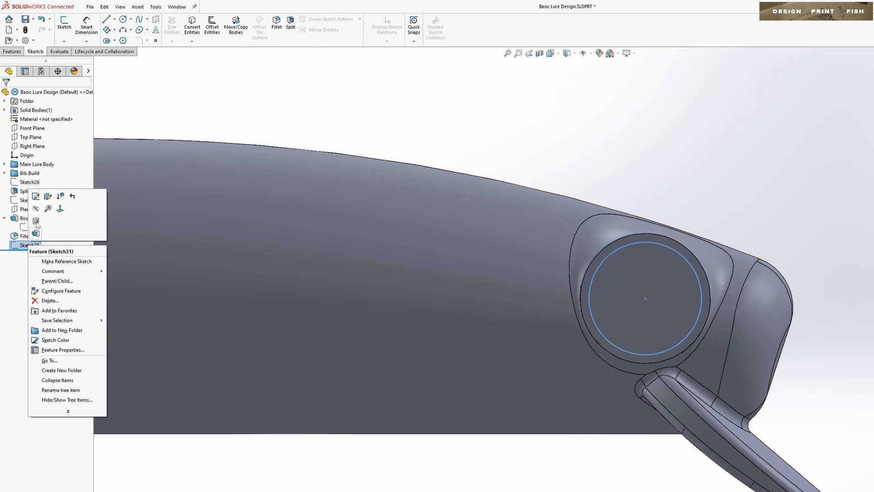
pyautogui.click(35, 208)
pyautogui.click(544, 164)
pyautogui.moveTo(752, 154)
pyautogui.mouseDown(button='middle')
pyautogui.moveTo(724, 149)
pyautogui.moveTo(722, 158)
pyautogui.mouseUp(button='middle')
# - Cut-extrude the 6.5 mm circle sketch into the eye boss with a blind depth of 0.8 mm
pyautogui.rightClick(27, 245)
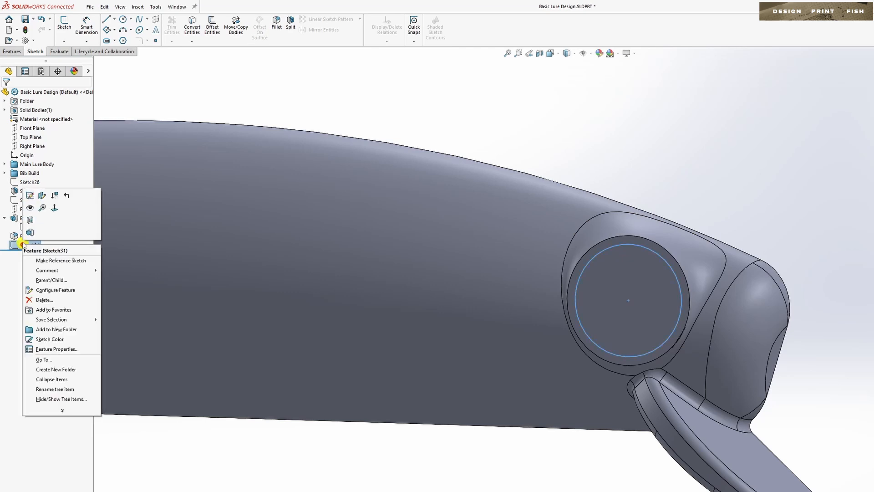
pyautogui.click(30, 220)
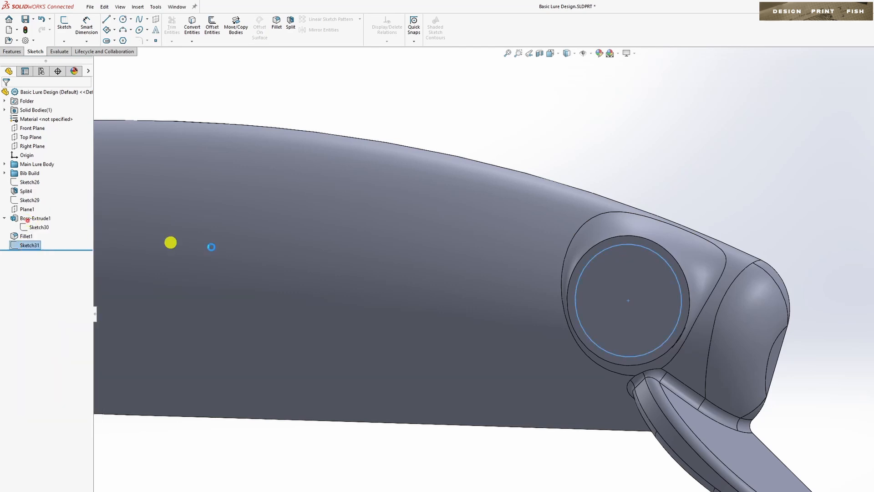
pyautogui.moveTo(503, 266); pyautogui.dragTo(469, 267, button='middle')
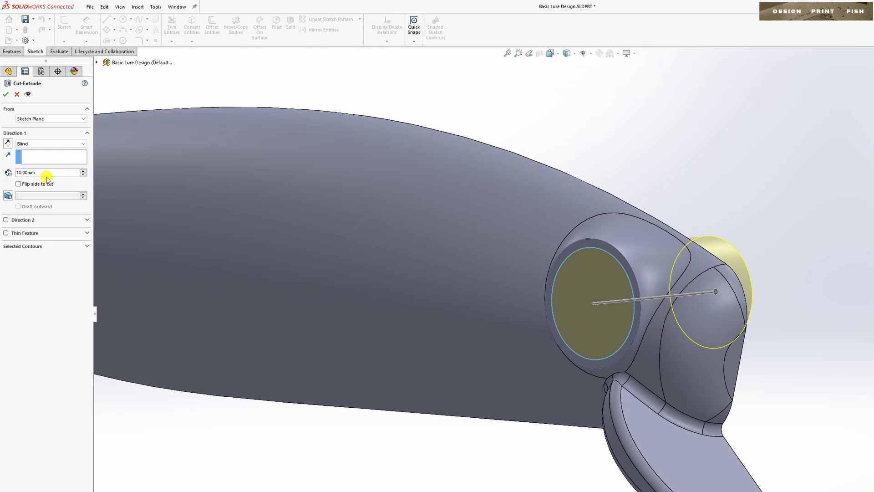
pyautogui.write('.8')
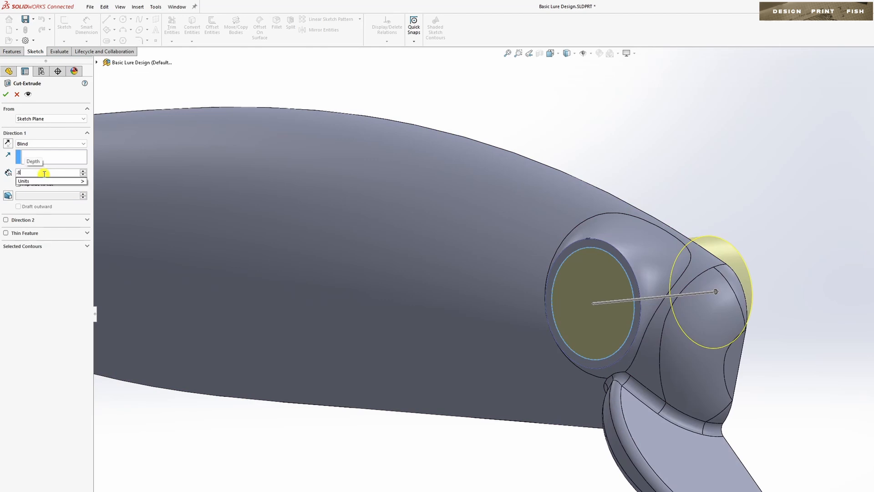
pyautogui.press('Return')
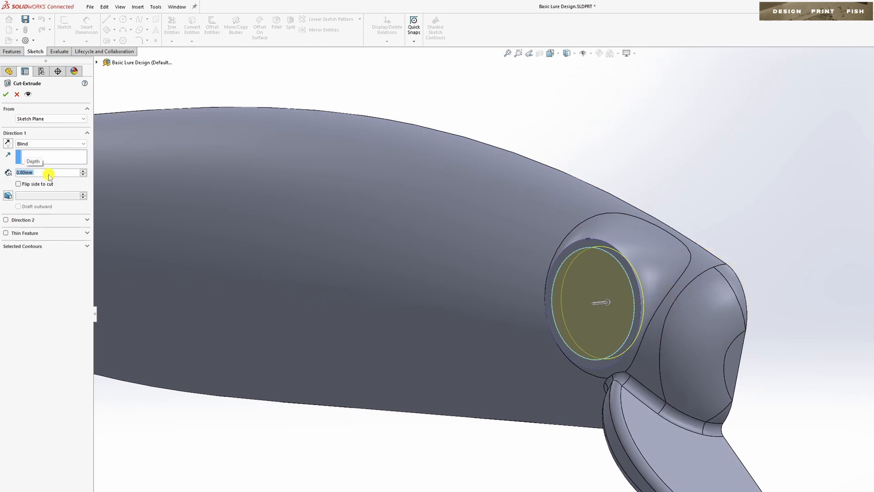
pyautogui.click(6, 96)
pyautogui.moveTo(348, 234); pyautogui.dragTo(390, 239, button='middle')
pyautogui.click(578, 126)
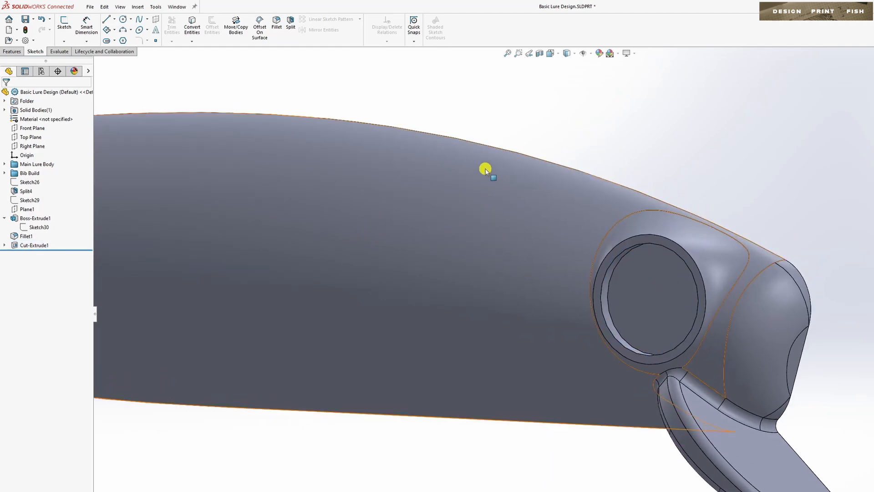
# - Apply a symmetric constant size fillet of 0.5 mm to only the outer circular edge of the eye boss
pyautogui.click(277, 21)
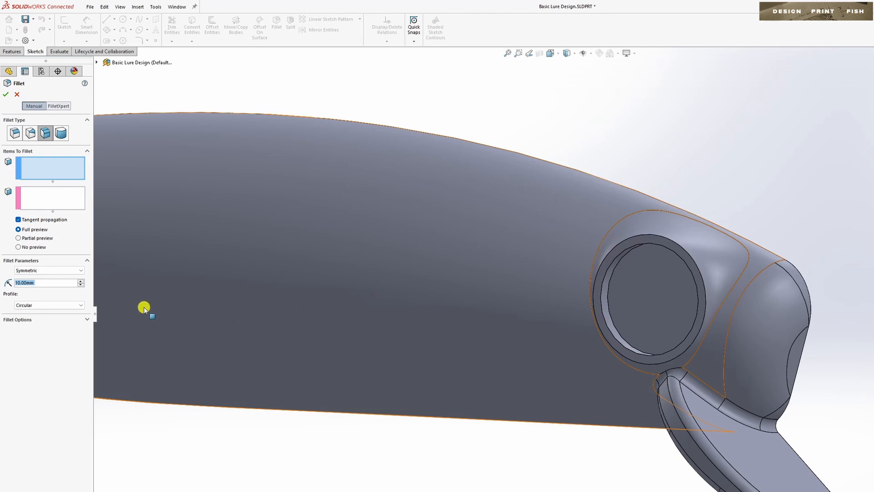
pyautogui.click(15, 133)
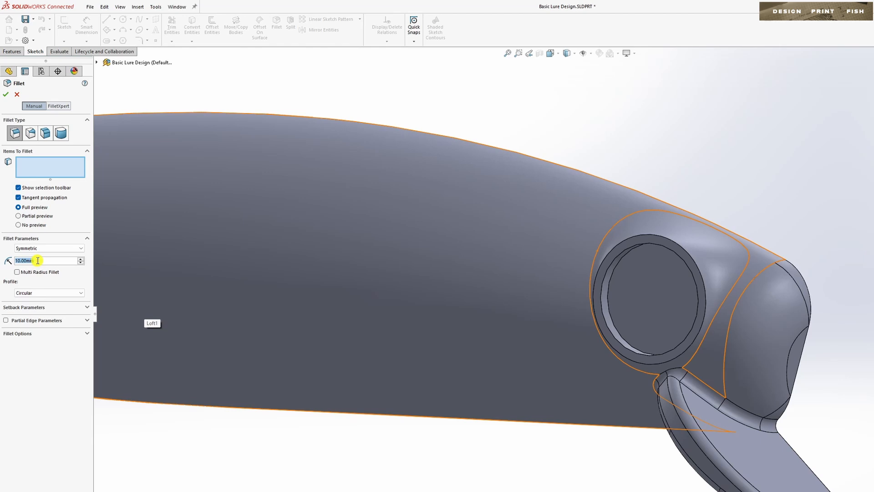
pyautogui.write('0.5')
pyautogui.press('Return')
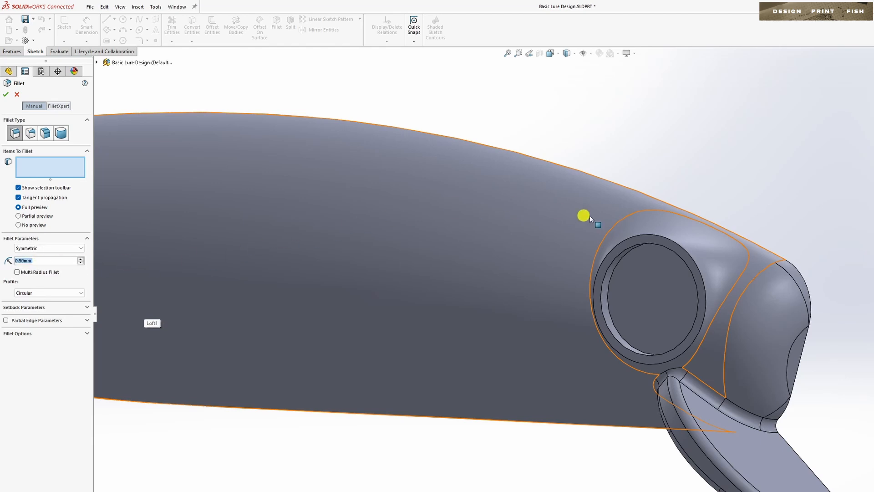
pyautogui.click(664, 237)
pyautogui.click(664, 237)
pyautogui.moveTo(663, 236); pyautogui.dragTo(631, 279, button='middle')
pyautogui.click(627, 274)
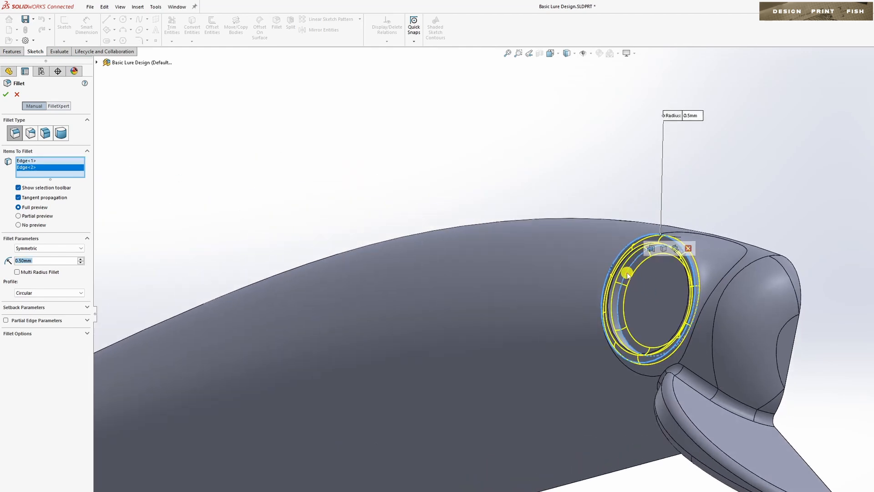
pyautogui.rightClick(49, 170)
pyautogui.click(70, 188)
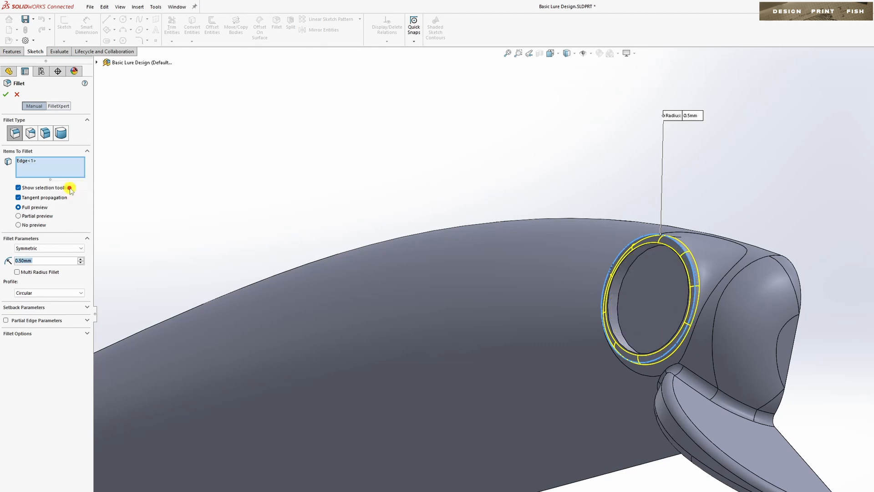
pyautogui.moveTo(308, 199); pyautogui.dragTo(356, 197, button='middle')
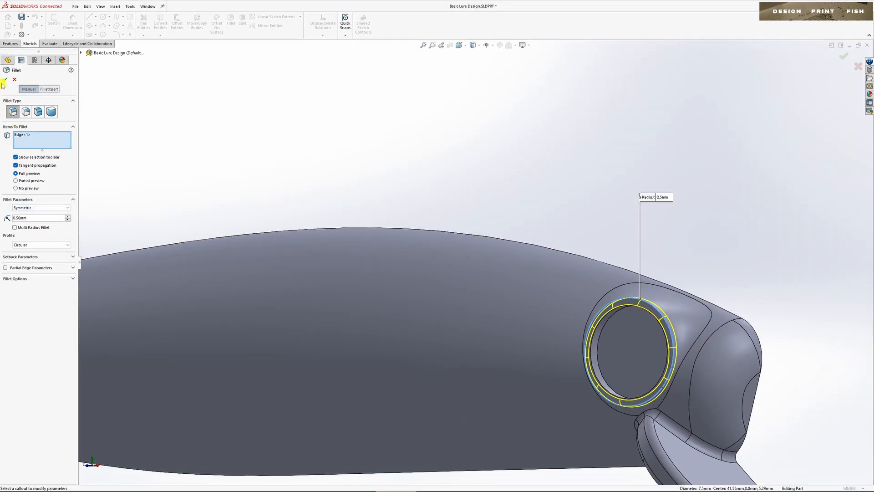
pyautogui.click(5, 80)
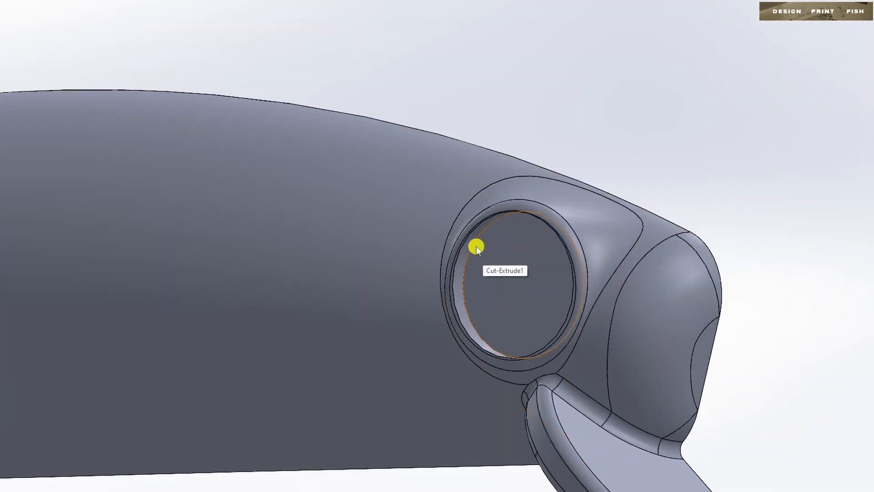
# - Apply a 0.2 mm fillet to the bottom edge of the eye recess and the face at its opening
pyautogui.click(474, 243)
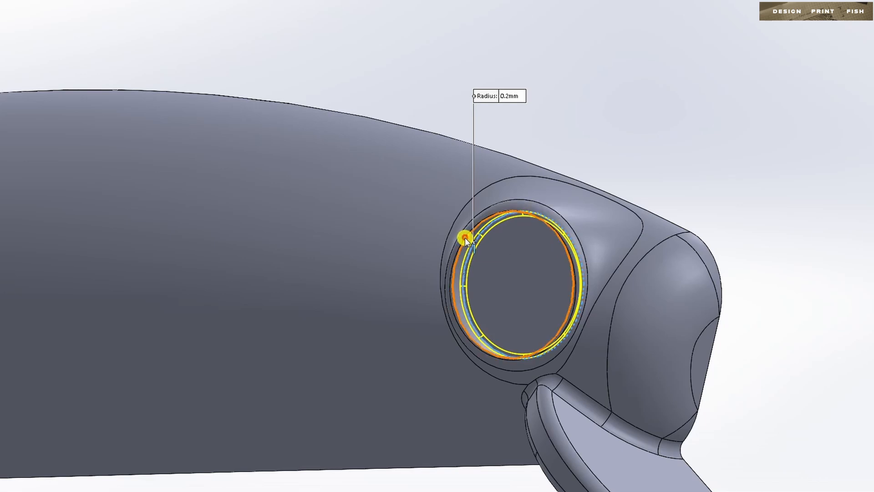
pyautogui.scroll(-3, 494, 271)
pyautogui.moveTo(494, 271); pyautogui.dragTo(509, 228, button='middle')
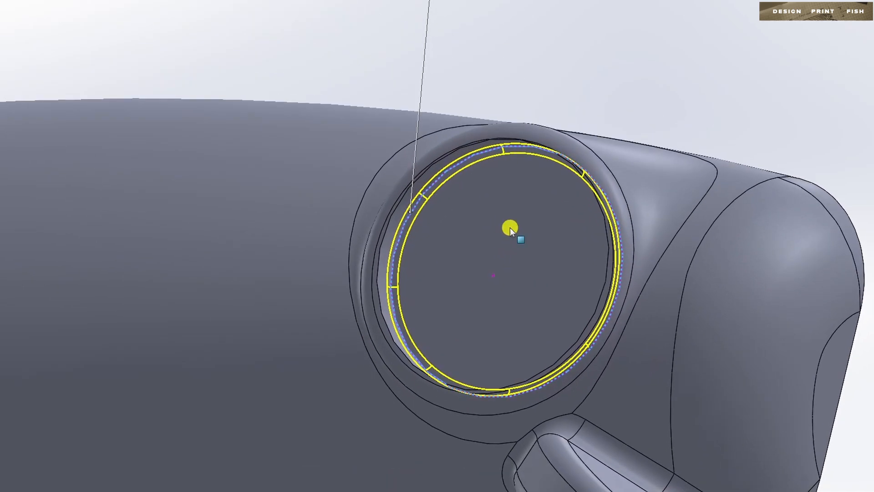
pyautogui.click(426, 170)
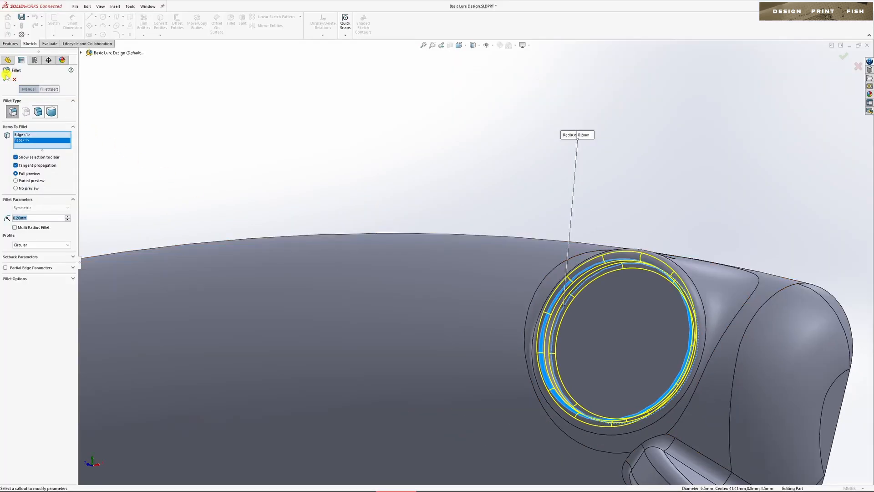
pyautogui.click(6, 80)
pyautogui.scroll(4, 435, 173)
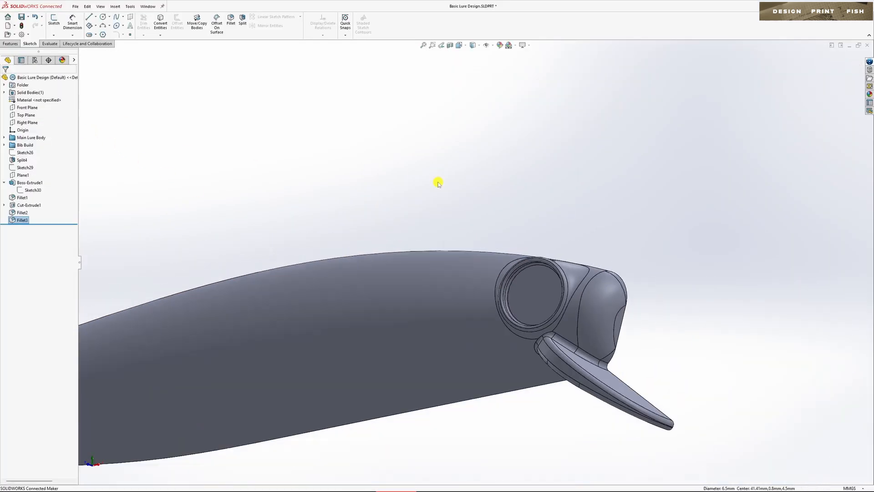
pyautogui.moveTo(446, 187); pyautogui.dragTo(488, 243, button='middle')
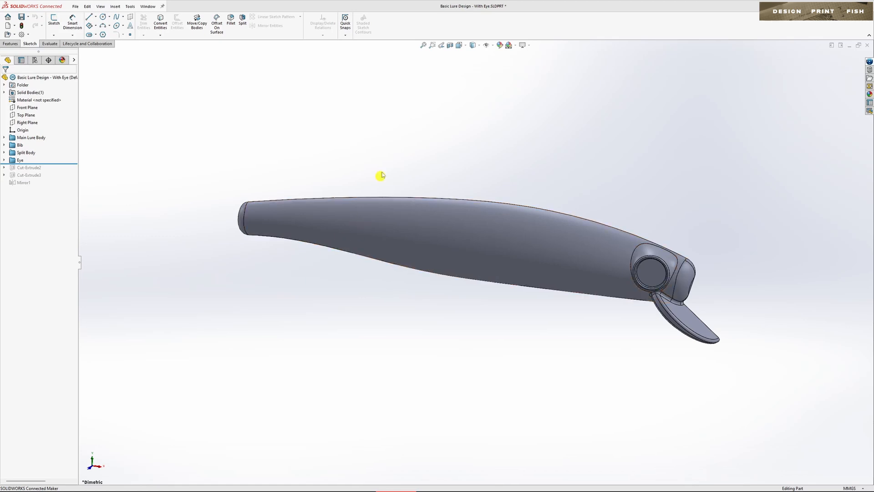
# - Switch to the saved Back1 view to show the inner split face of the lure
pyautogui.click(464, 46)
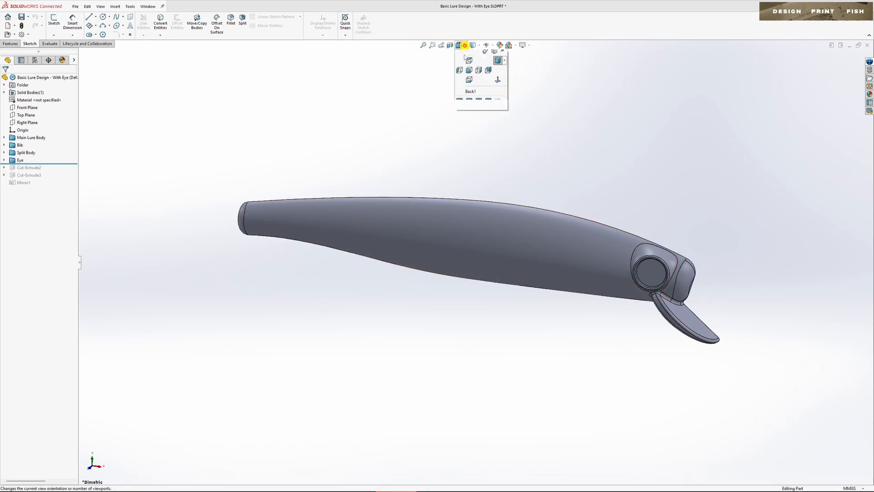
pyautogui.click(469, 93)
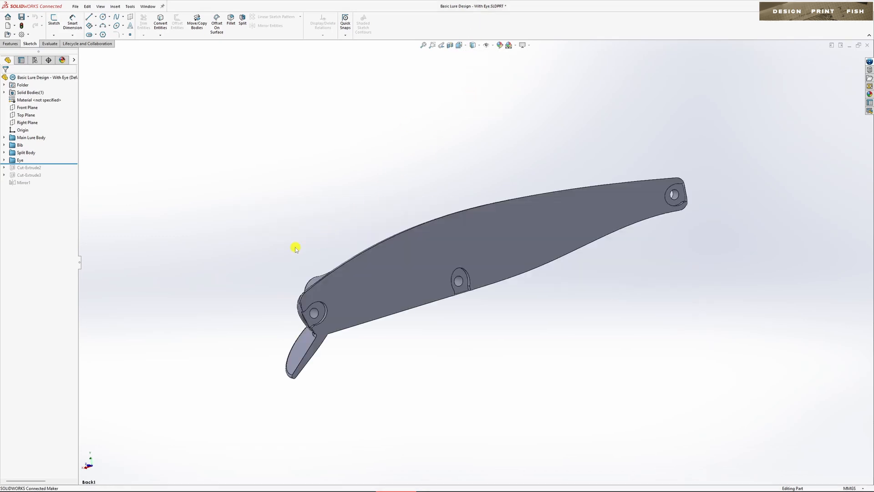